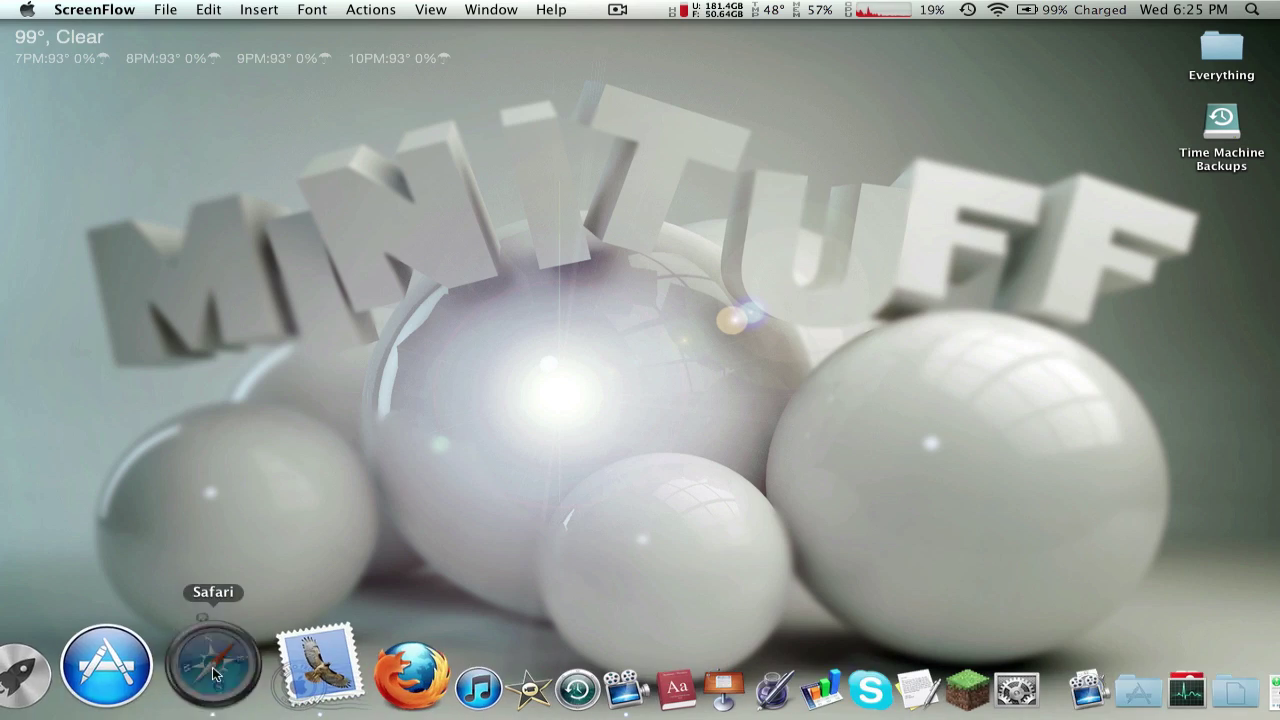
Step: Switch to Safari and download the OptiFine HD A7 Multi-Core + AA preview for Minecraft 1.2.5 from the forum topic
{"action": "left_click", "coordinate": [210, 652]}
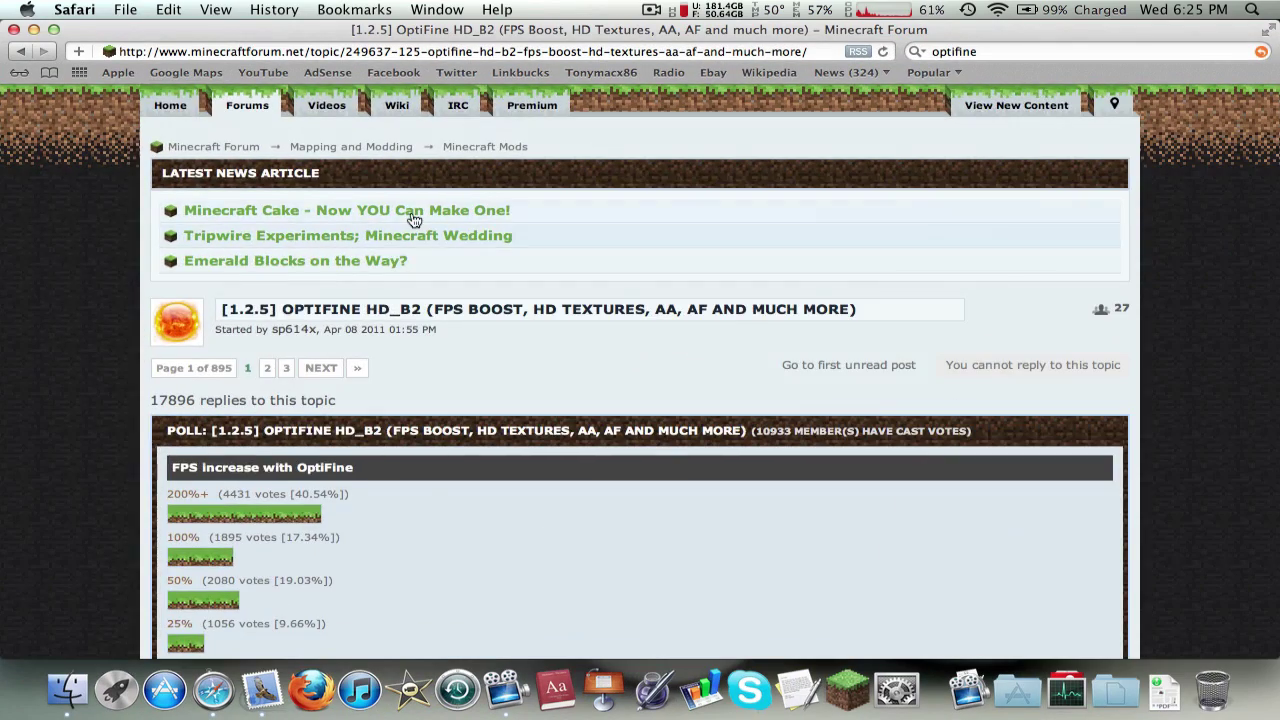
{"action": "scroll", "coordinate": [414, 217], "scroll_direction": "up", "scroll_amount": 3}
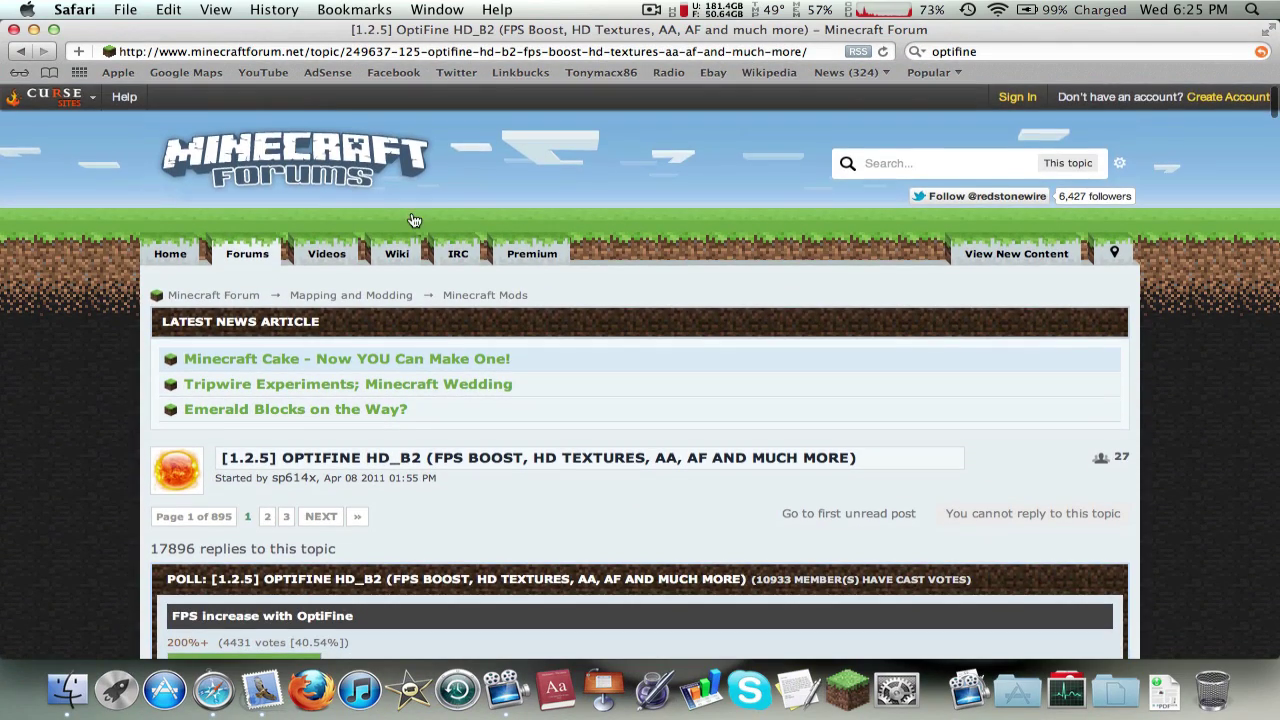
{"action": "scroll", "coordinate": [414, 220], "scroll_direction": "down", "scroll_amount": 3}
{"action": "scroll", "coordinate": [414, 220], "scroll_direction": "down", "scroll_amount": 5}
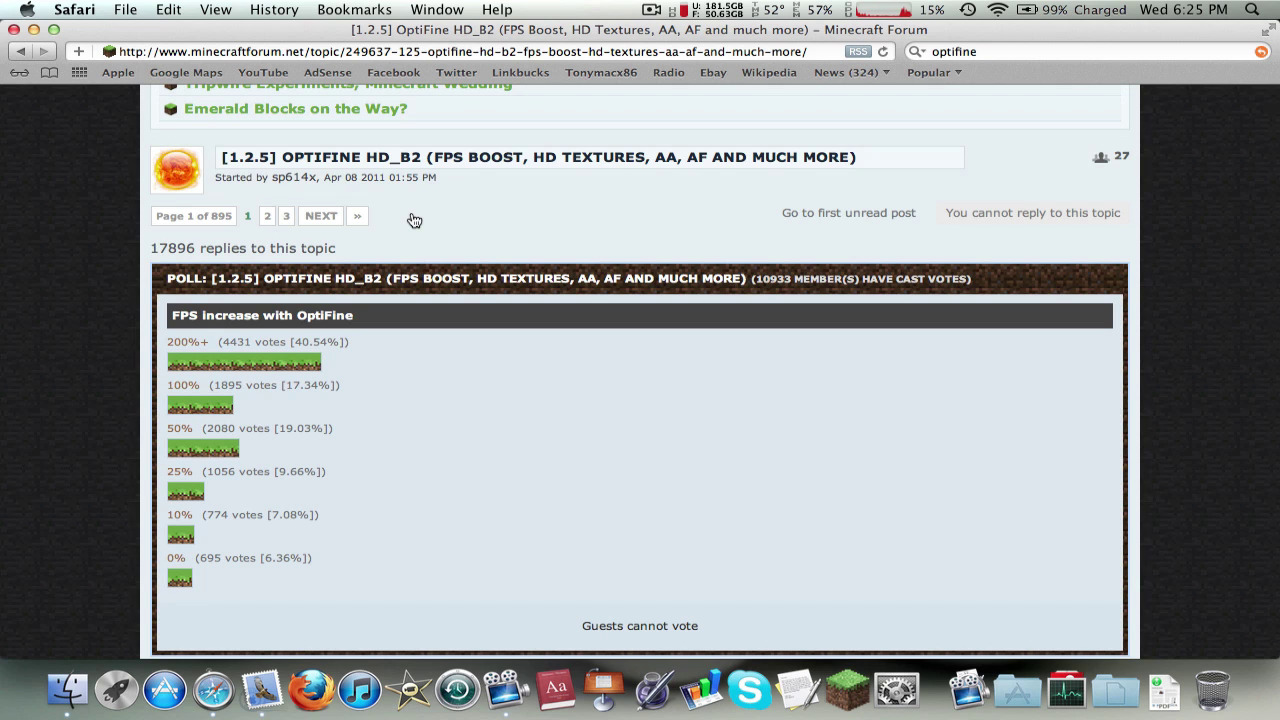
{"action": "left_click_drag", "start_coordinate": [226, 158], "coordinate": [271, 158]}
{"action": "left_click", "coordinate": [389, 160]}
{"action": "scroll", "coordinate": [518, 216], "scroll_direction": "down", "scroll_amount": 10}
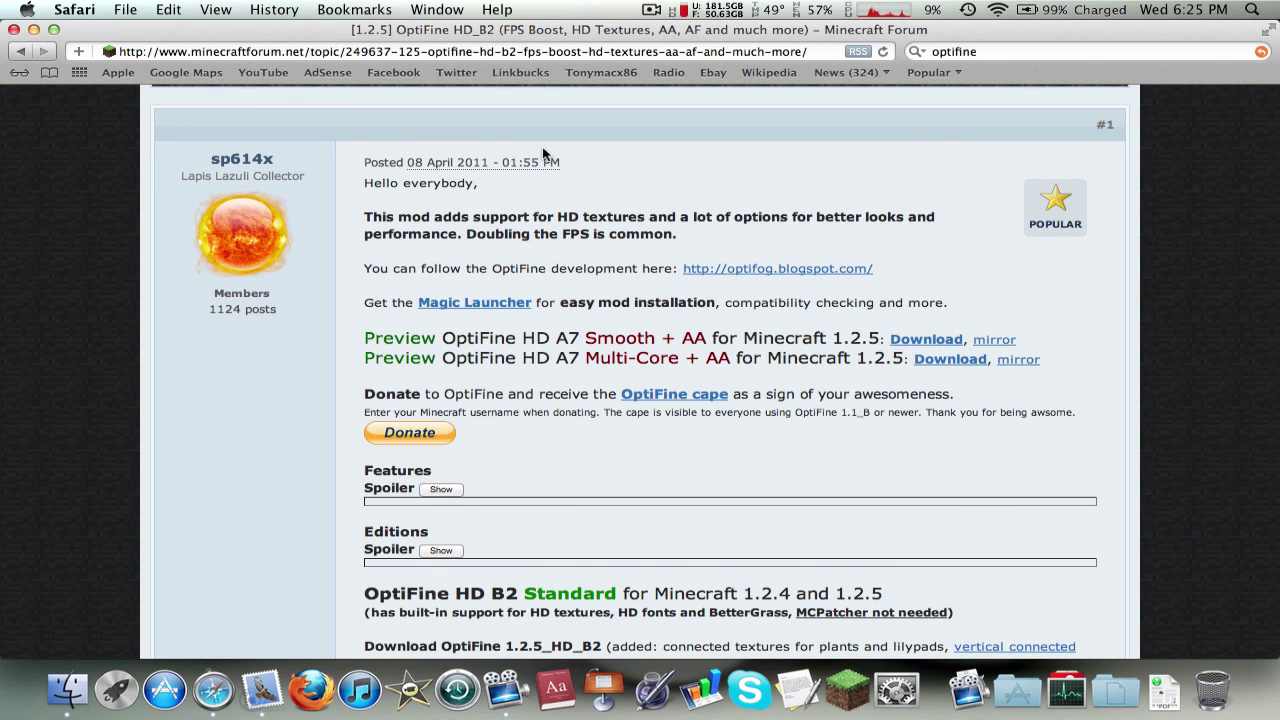
{"action": "scroll", "coordinate": [543, 153], "scroll_direction": "up", "scroll_amount": 1}
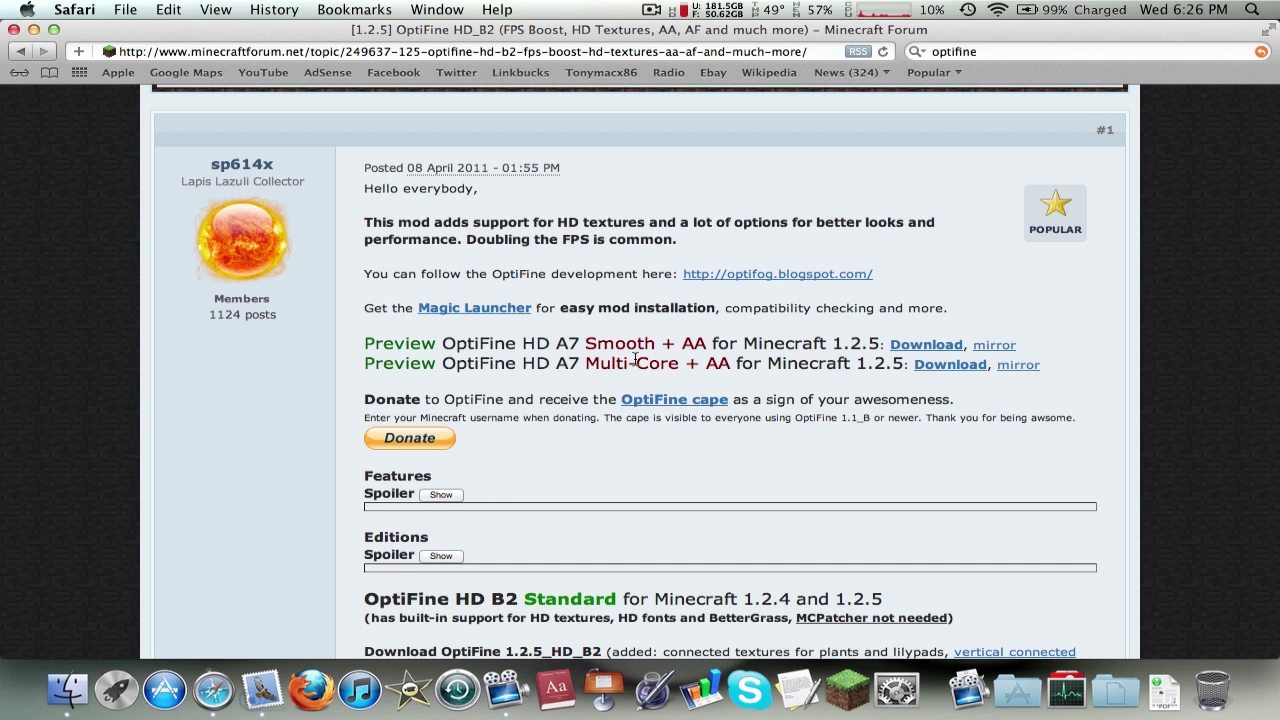
{"action": "left_click", "coordinate": [937, 364]}
Step: Examine the OptiFine editions in the post, comparing the A7 preview versions with the HD B2 releases
{"action": "scroll", "coordinate": [760, 300], "scroll_direction": "down", "scroll_amount": 1}
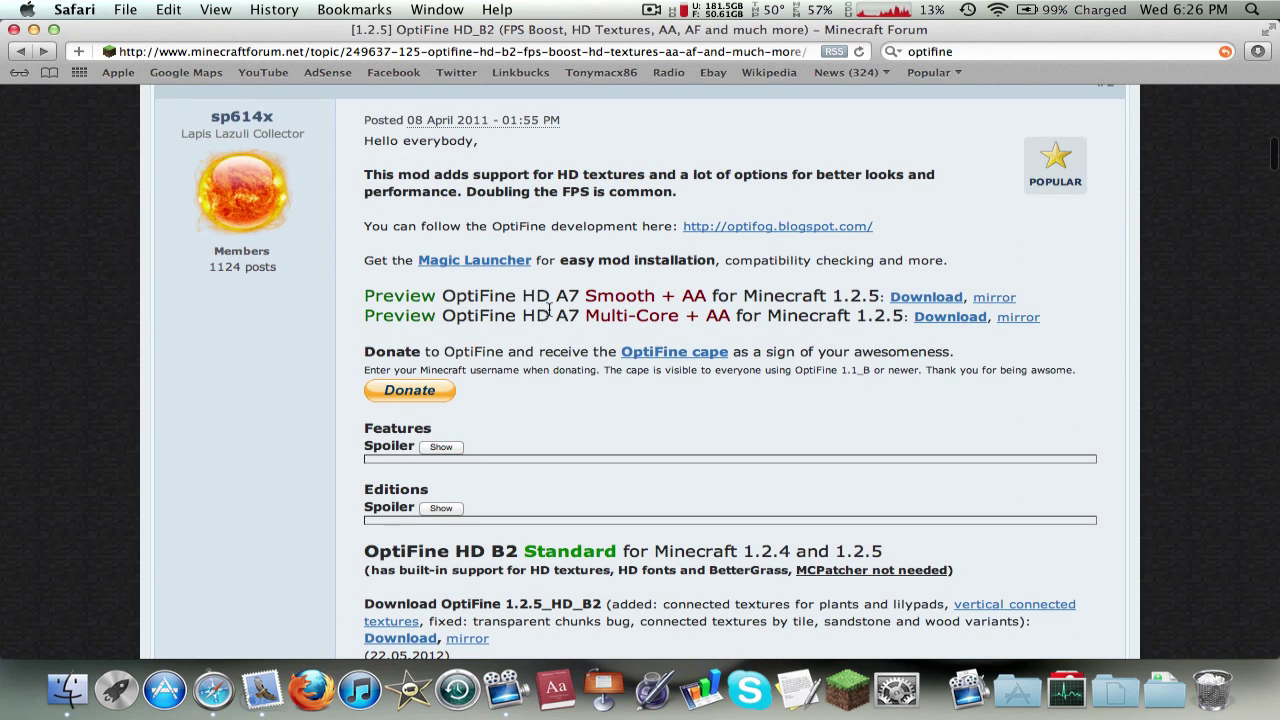
{"action": "scroll", "coordinate": [470, 307], "scroll_direction": "down", "scroll_amount": 3}
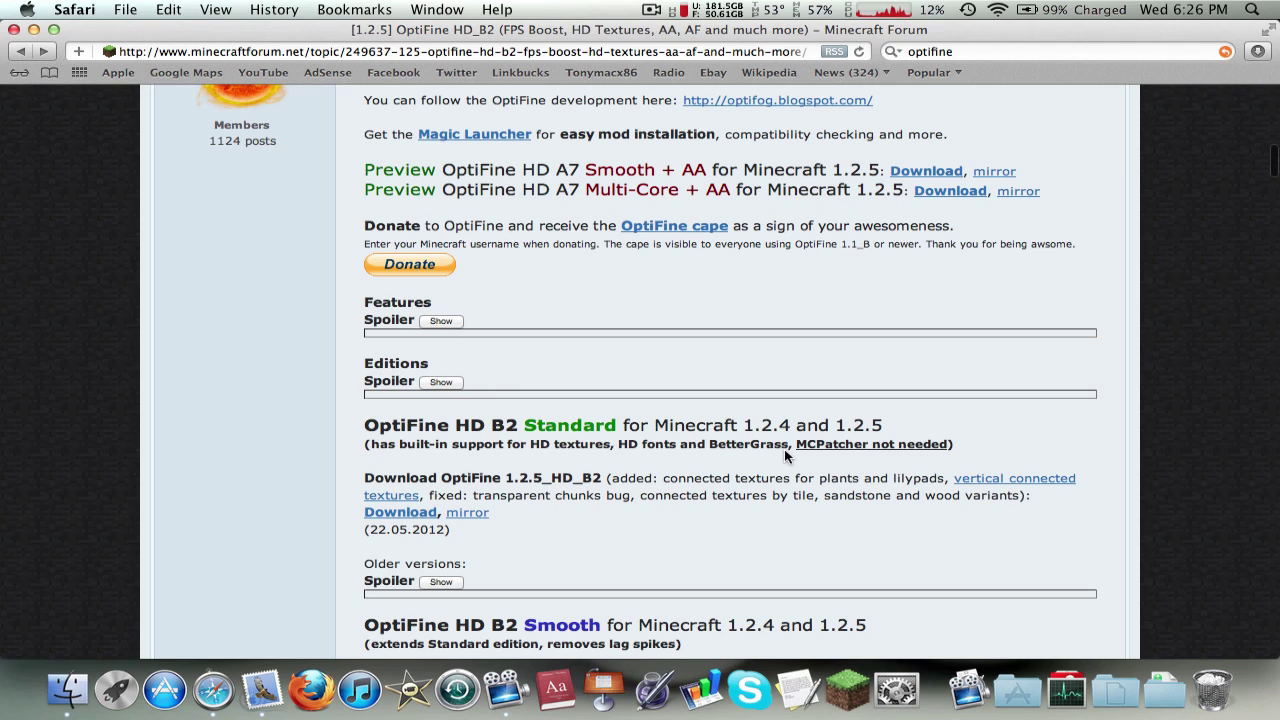
{"action": "scroll", "coordinate": [784, 450], "scroll_direction": "down", "scroll_amount": 2}
{"action": "scroll", "coordinate": [784, 456], "scroll_direction": "down", "scroll_amount": 4}
{"action": "scroll", "coordinate": [786, 452], "scroll_direction": "up", "scroll_amount": 10}
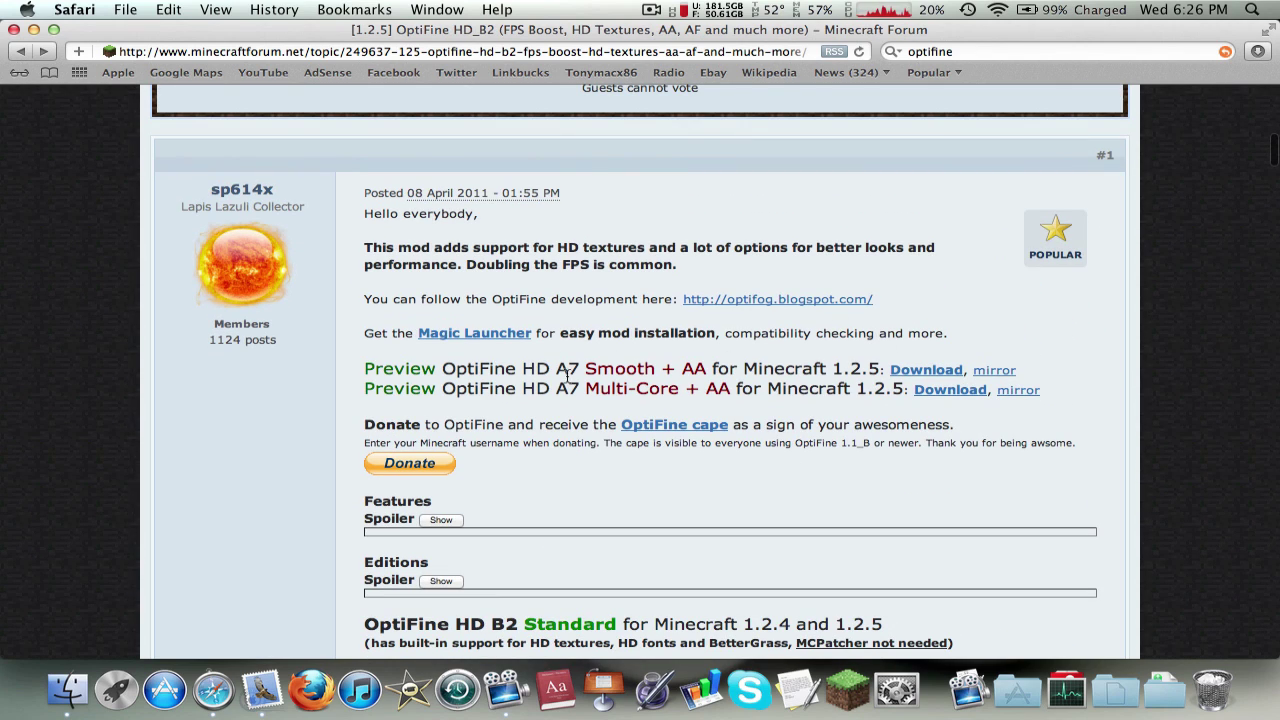
{"action": "left_click_drag", "start_coordinate": [556, 368], "coordinate": [568, 368]}
{"action": "scroll", "coordinate": [500, 512], "scroll_direction": "down", "scroll_amount": 2}
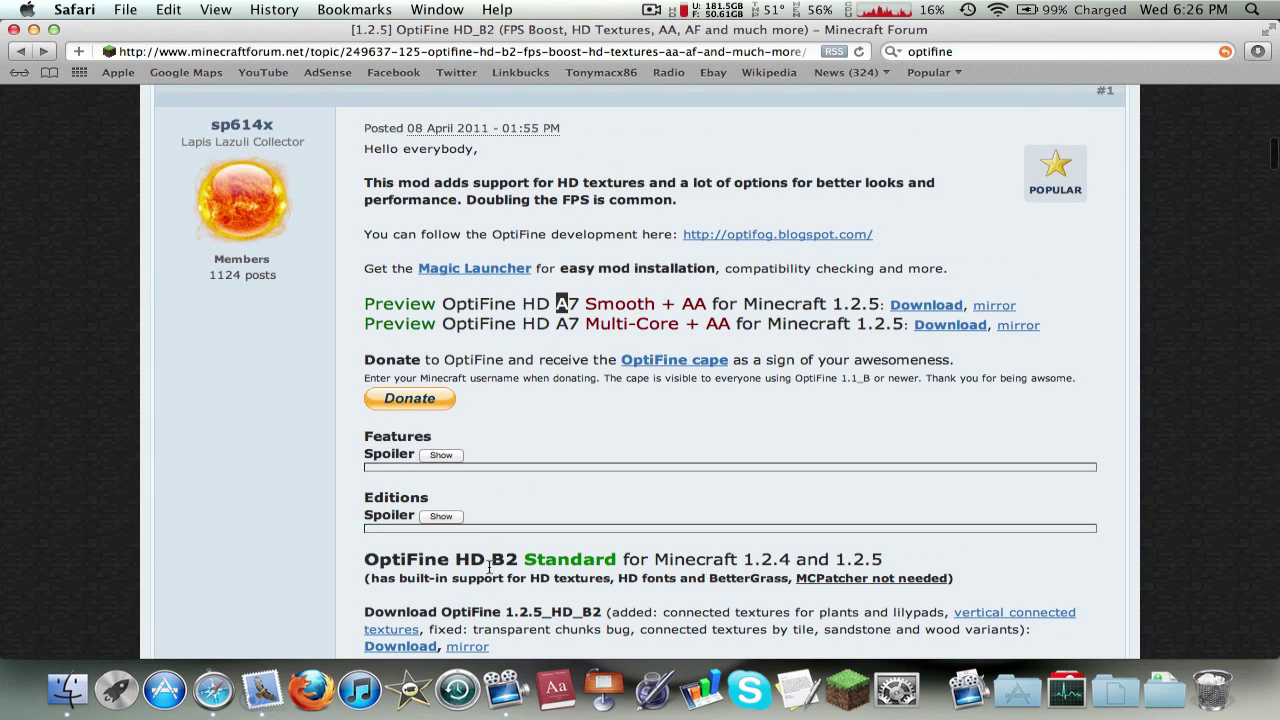
{"action": "left_click", "coordinate": [562, 304]}
{"action": "scroll", "coordinate": [565, 323], "scroll_direction": "up", "scroll_amount": 3}
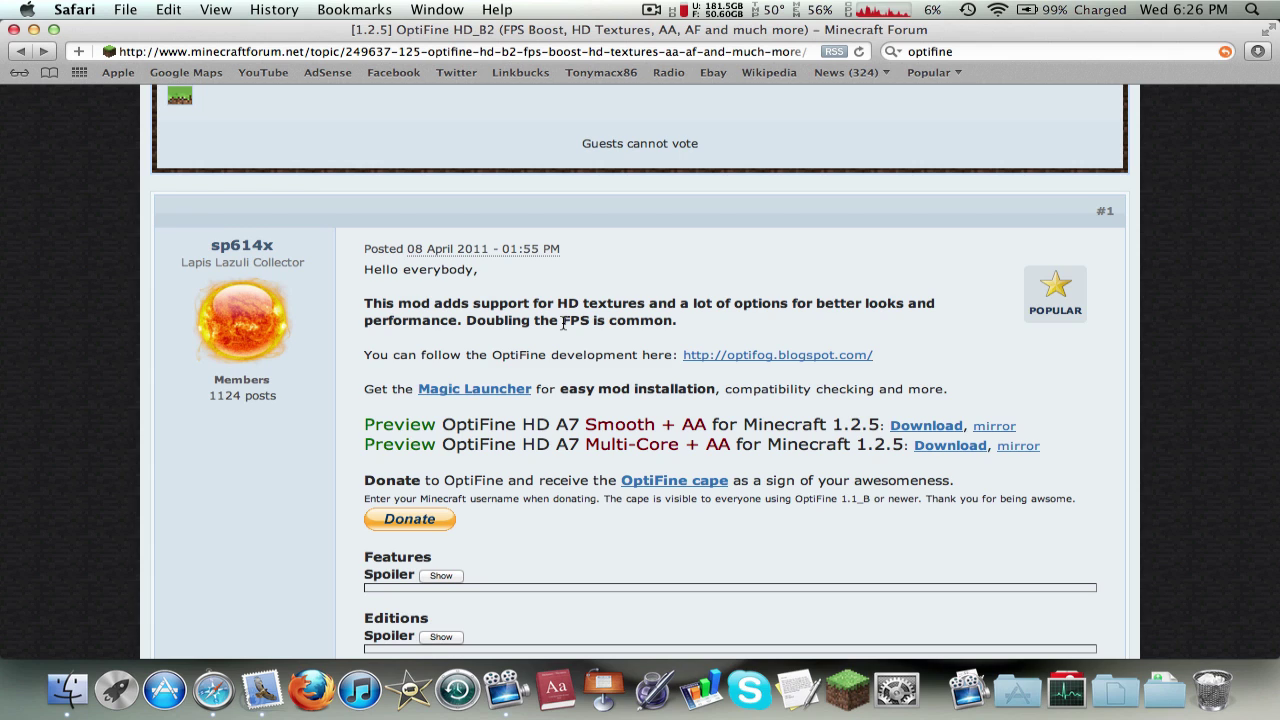
{"action": "left_click_drag", "start_coordinate": [579, 449], "coordinate": [742, 447]}
{"action": "left_click", "coordinate": [742, 447]}
Step: Open the downloaded OptiFine_1 folder in Finder and look through its class files
{"action": "key", "text": "F11"}
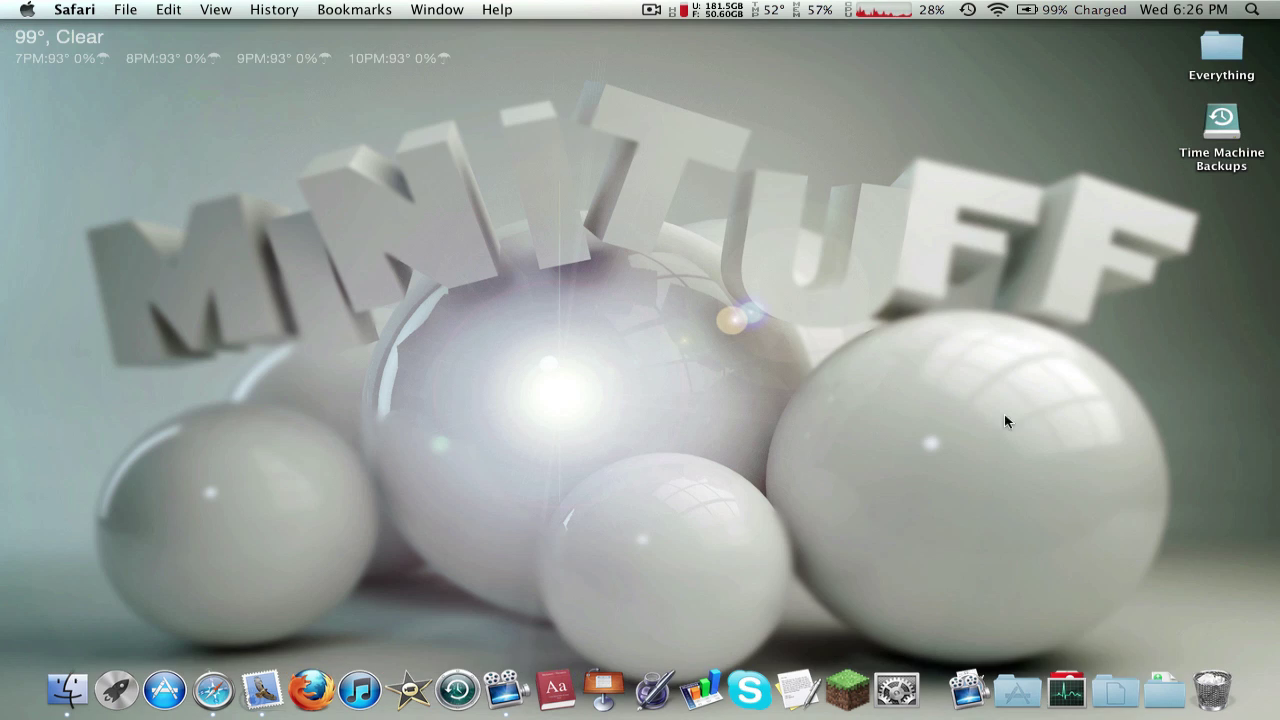
{"action": "left_click", "coordinate": [1164, 655]}
{"action": "left_click", "coordinate": [1176, 563]}
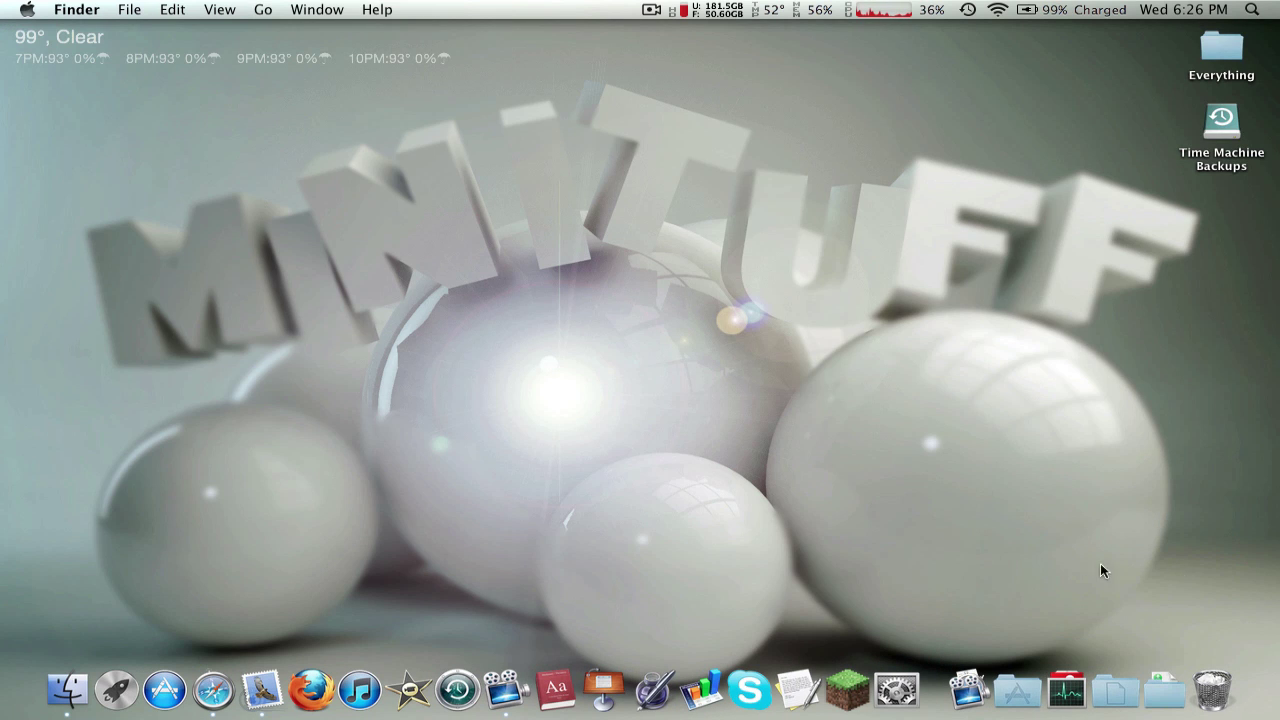
{"action": "left_click_drag", "start_coordinate": [715, 232], "coordinate": [767, 76]}
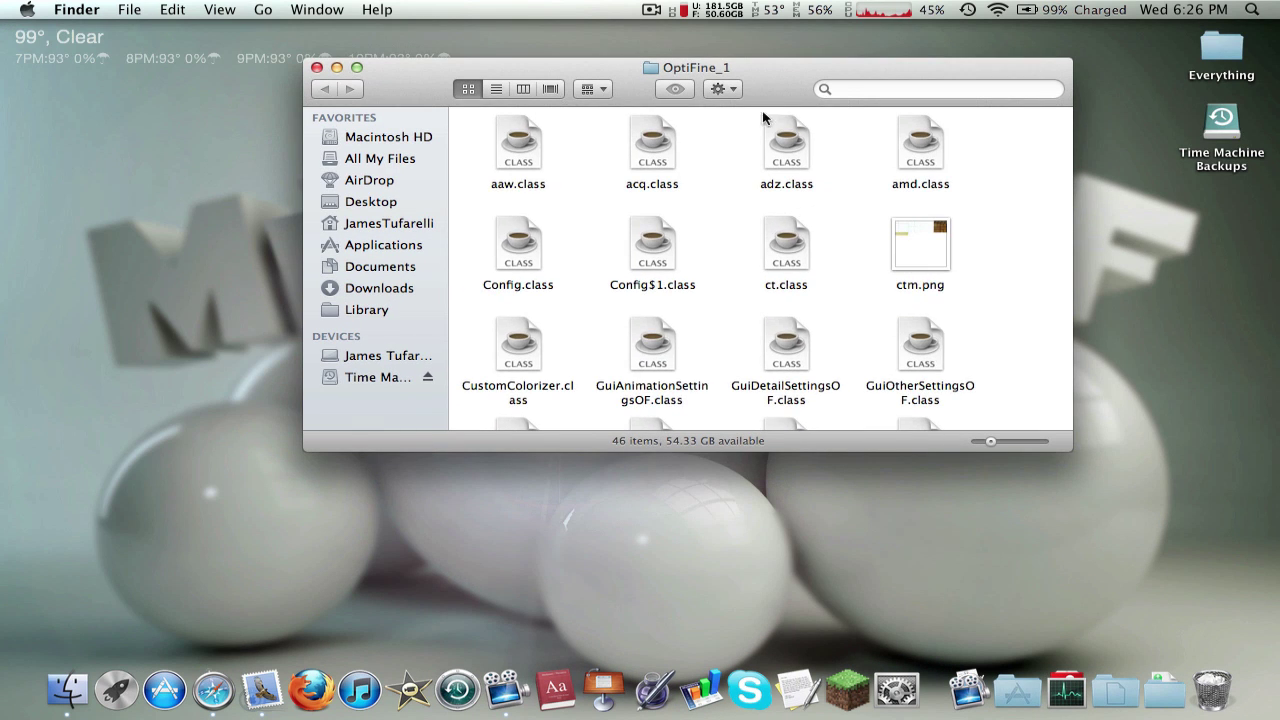
{"action": "scroll", "coordinate": [734, 249], "scroll_direction": "down", "scroll_amount": 15}
{"action": "scroll", "coordinate": [731, 248], "scroll_direction": "up", "scroll_amount": 15}
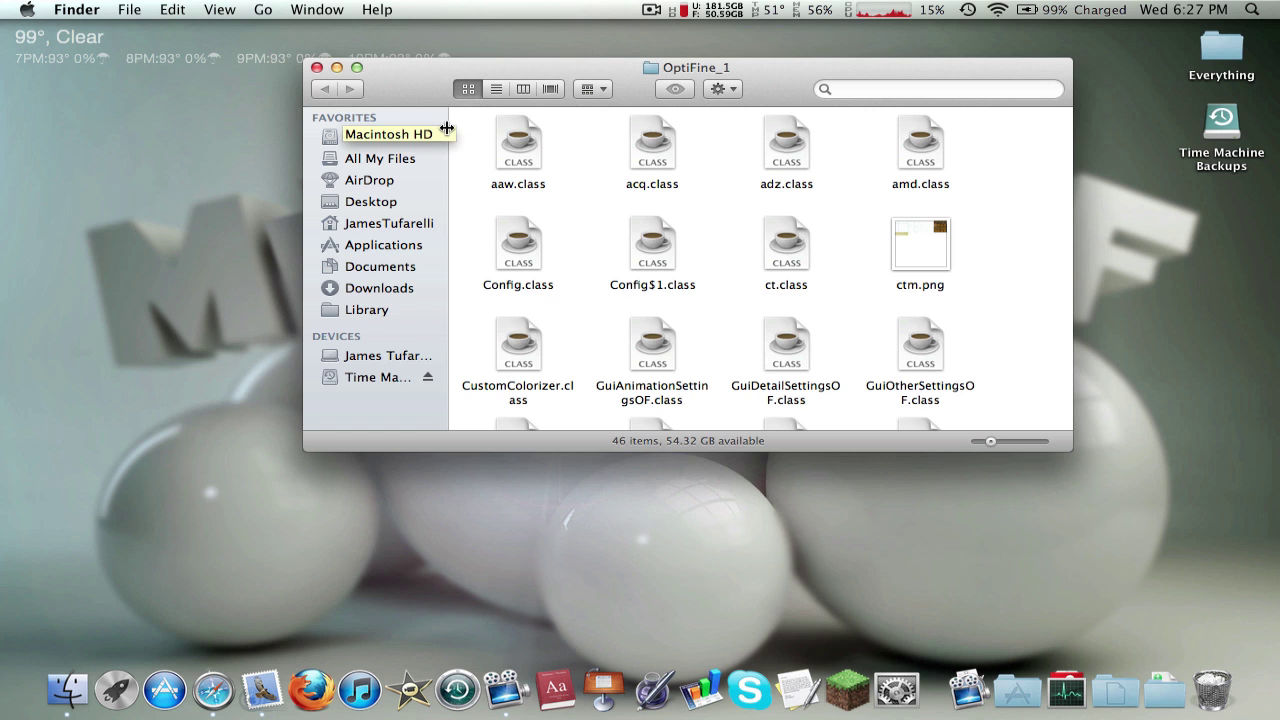
Step: Open the user Library's Application Support folder in a second Finder window
{"action": "key", "text": "super+n"}
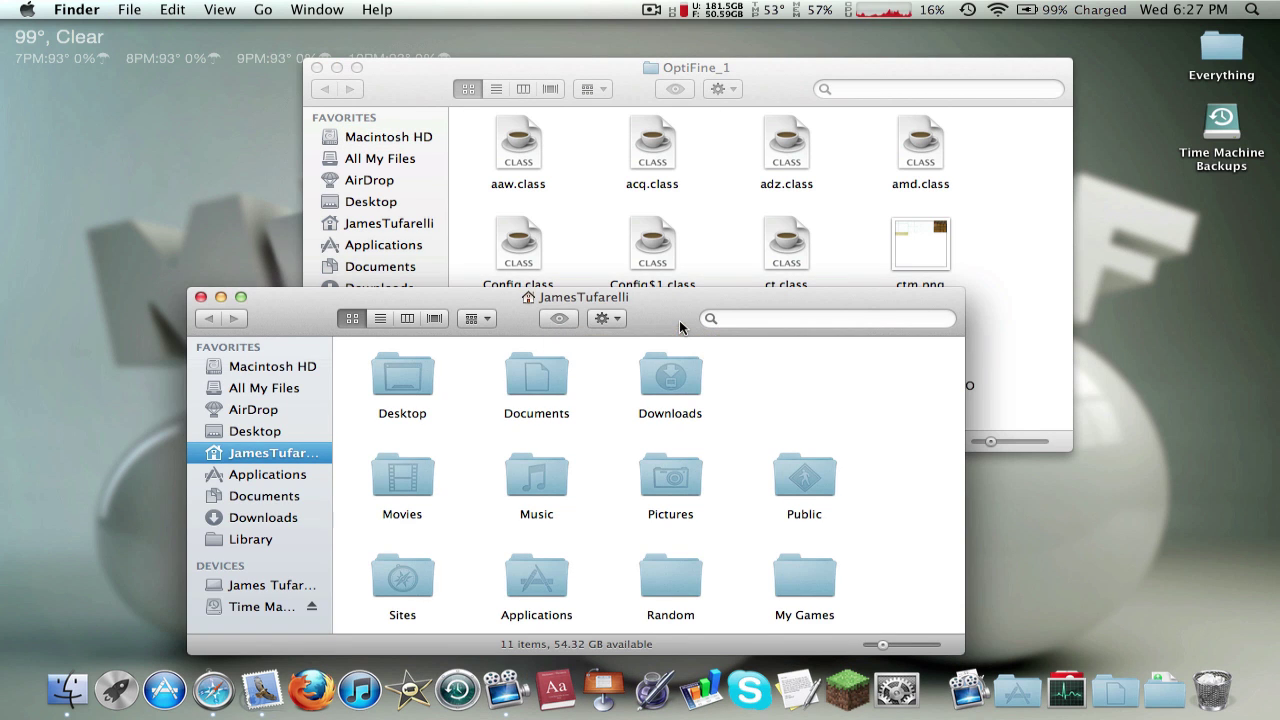
{"action": "left_click_drag", "start_coordinate": [680, 320], "coordinate": [696, 212]}
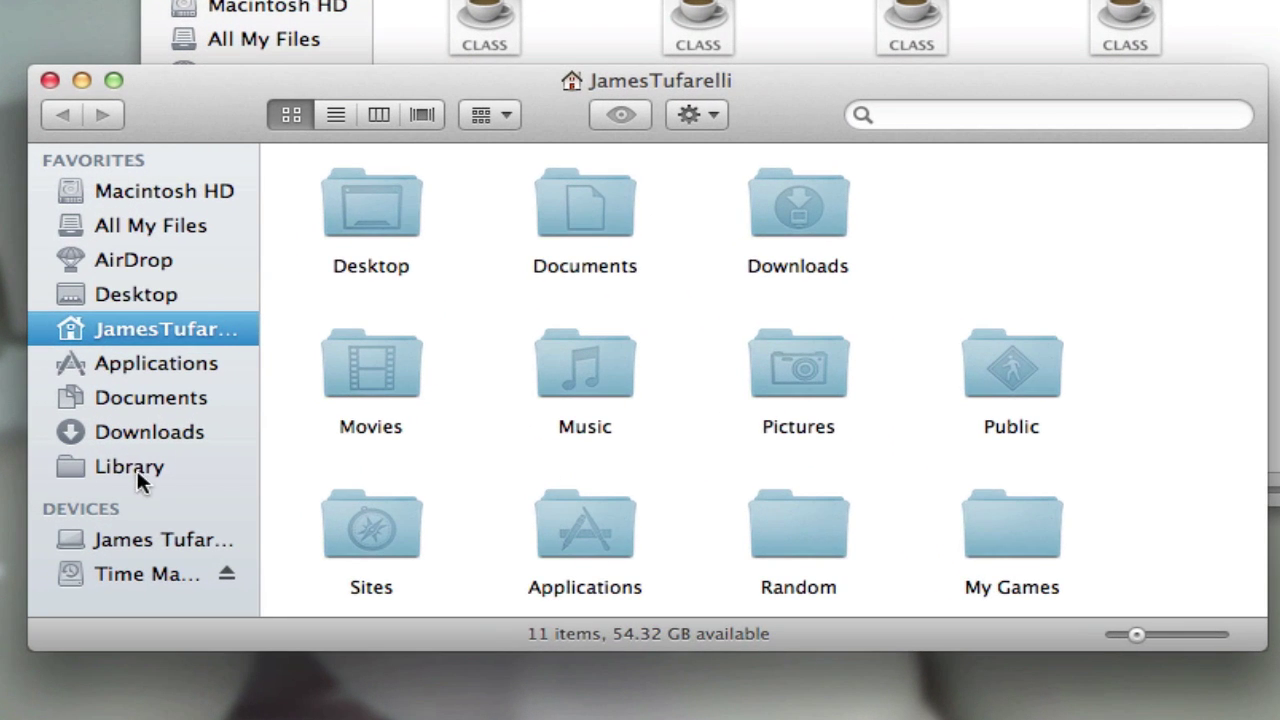
{"action": "left_click", "coordinate": [149, 463]}
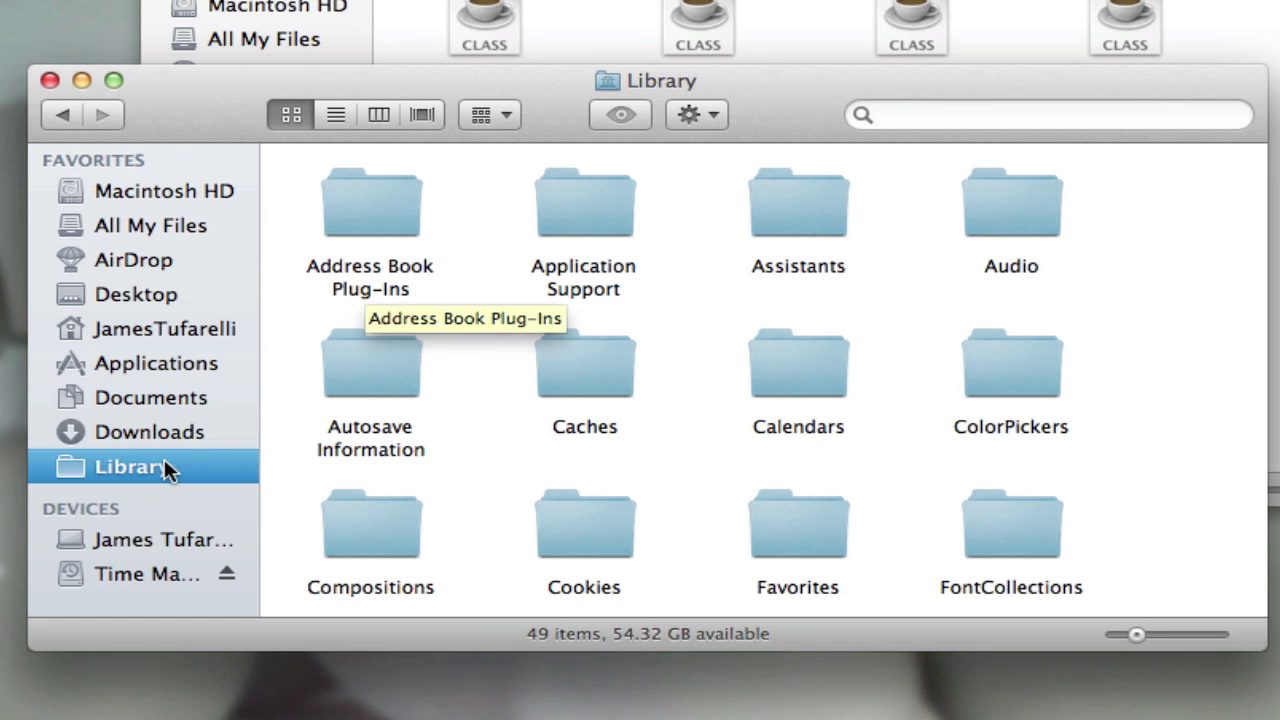
{"action": "left_click", "coordinate": [565, 225]}
{"action": "double_click", "coordinate": [565, 225]}
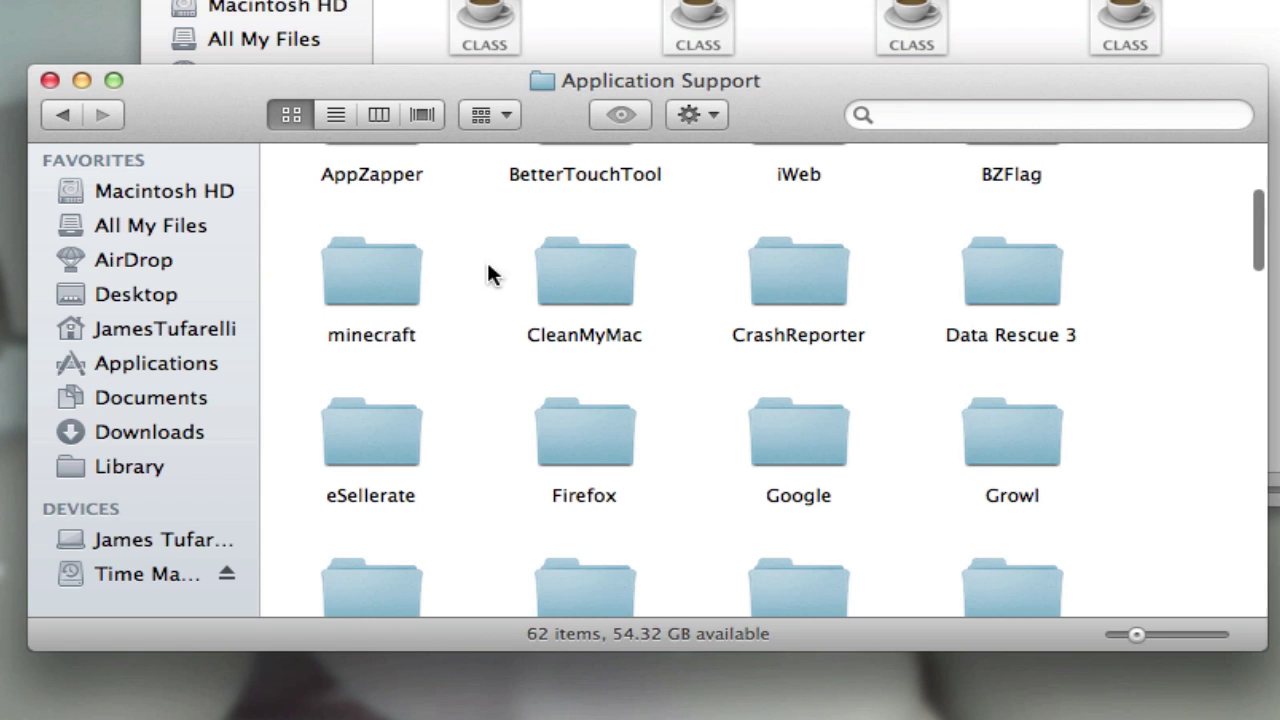
Step: Back up the minecraft folder from Application Support by placing a copy of it on the desktop
{"action": "left_click", "coordinate": [380, 272]}
{"action": "key", "text": "space"}
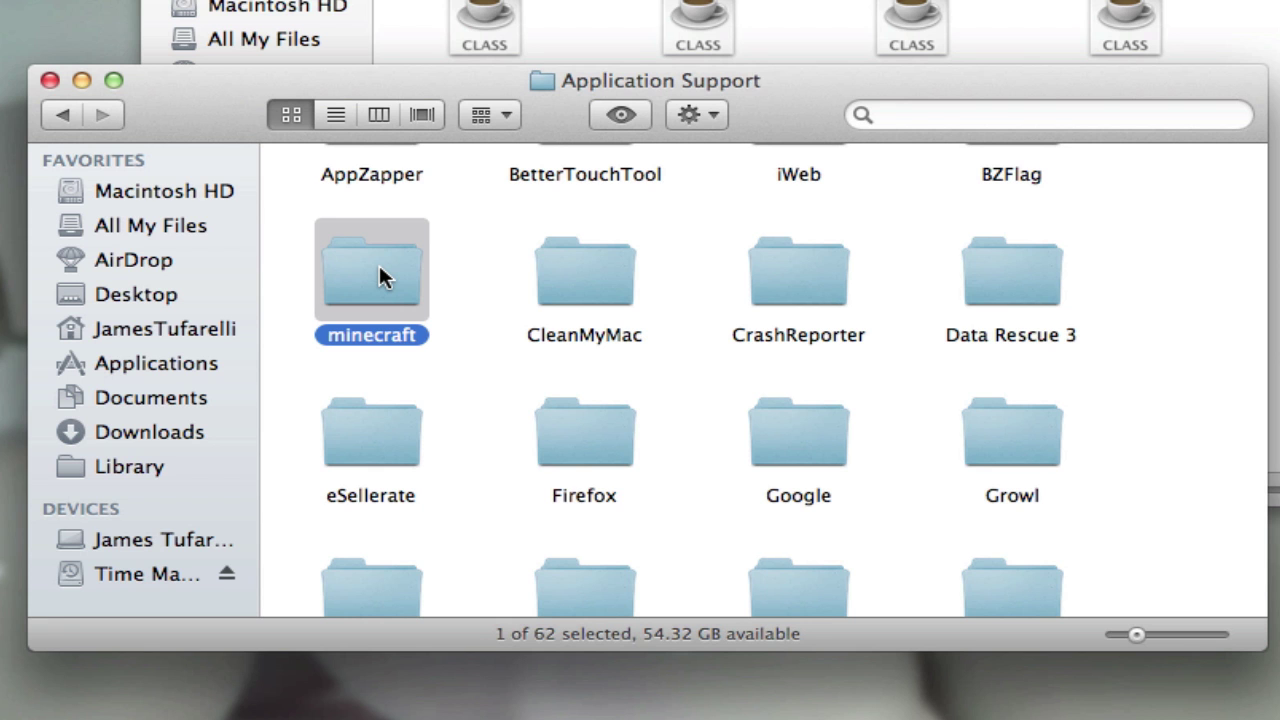
{"action": "right_click", "coordinate": [378, 262]}
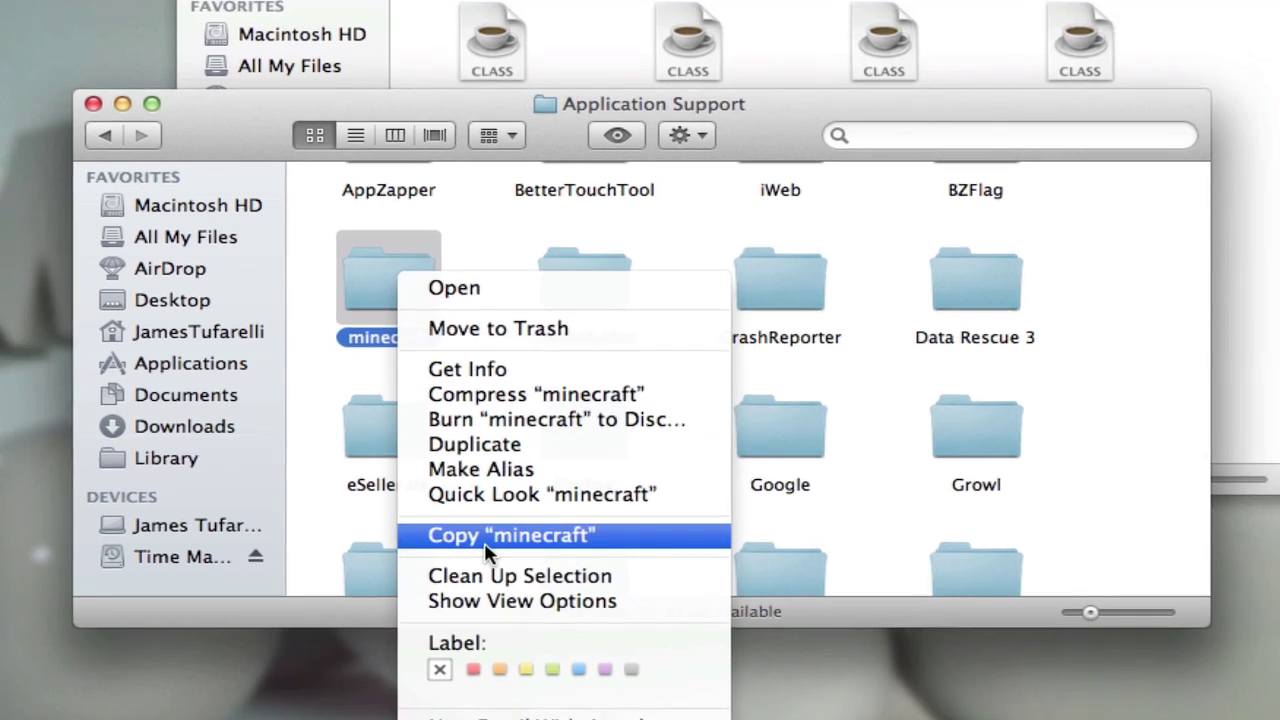
{"action": "left_click", "coordinate": [500, 546]}
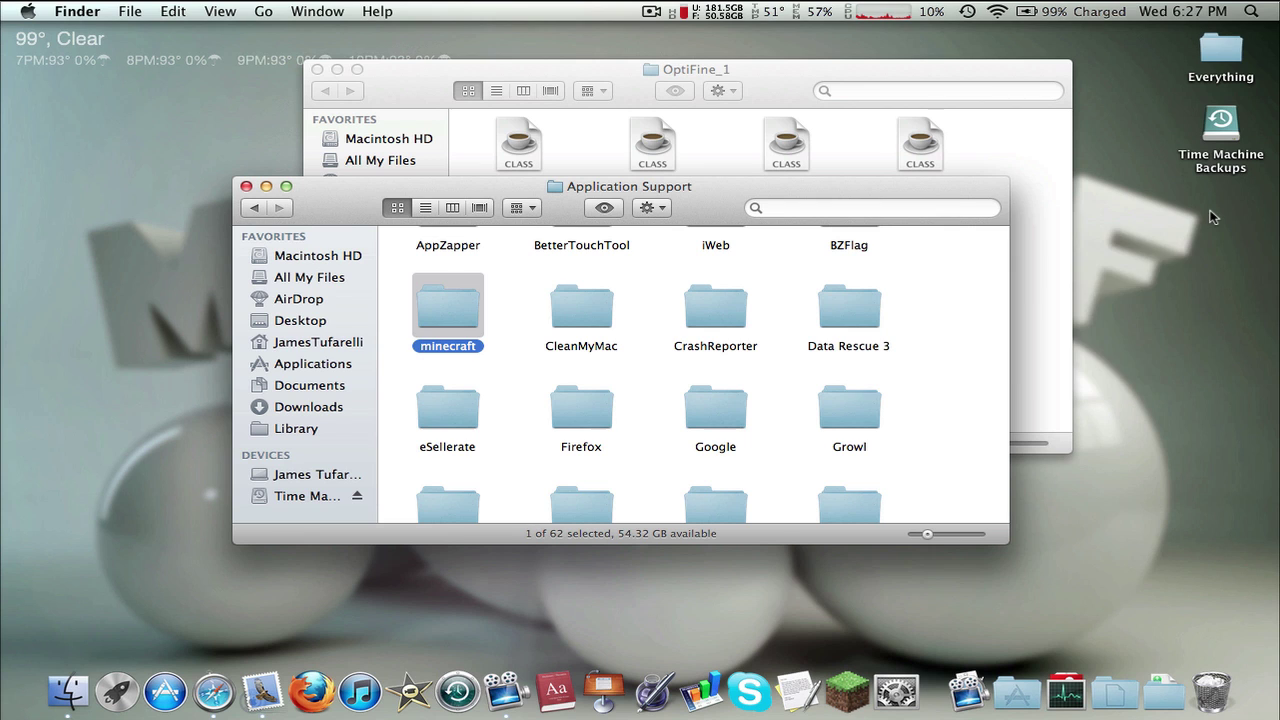
{"action": "right_click", "coordinate": [1211, 211]}
{"action": "left_click", "coordinate": [1162, 279]}
{"action": "left_click", "coordinate": [493, 310]}
{"action": "left_click", "coordinate": [495, 311]}
{"action": "left_click_drag", "start_coordinate": [497, 188], "coordinate": [508, 181]}
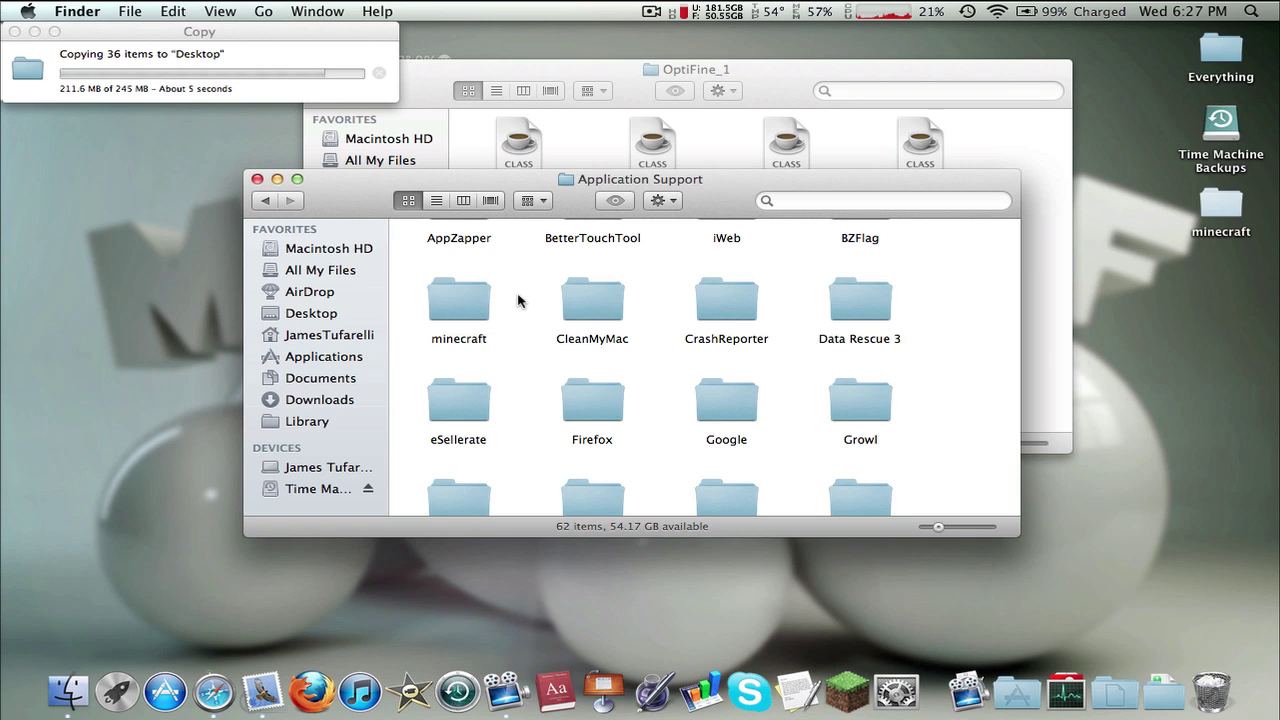
Step: Open the original minecraft folder in Application Support and move its bin folder to the Trash
{"action": "left_click", "coordinate": [462, 296]}
{"action": "double_click", "coordinate": [462, 296]}
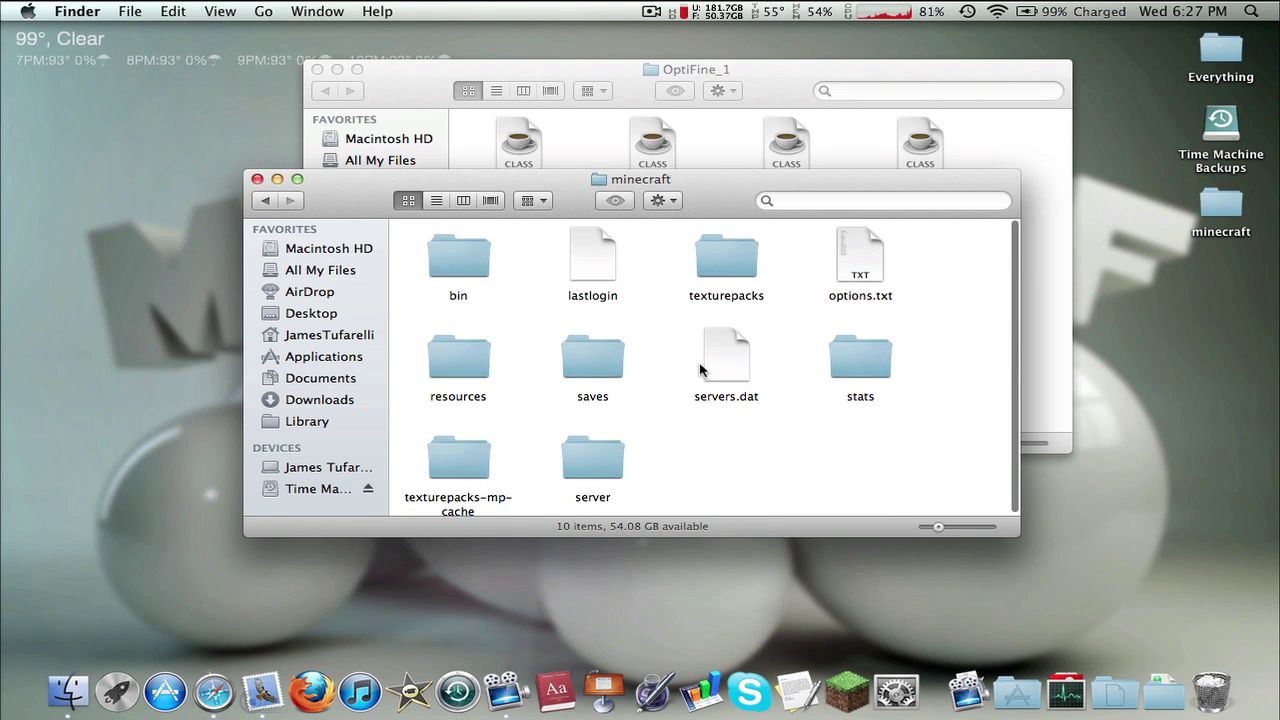
{"action": "scroll", "coordinate": [647, 458], "scroll_direction": "down", "scroll_amount": 1}
{"action": "left_click_drag", "start_coordinate": [458, 258], "coordinate": [1212, 630]}
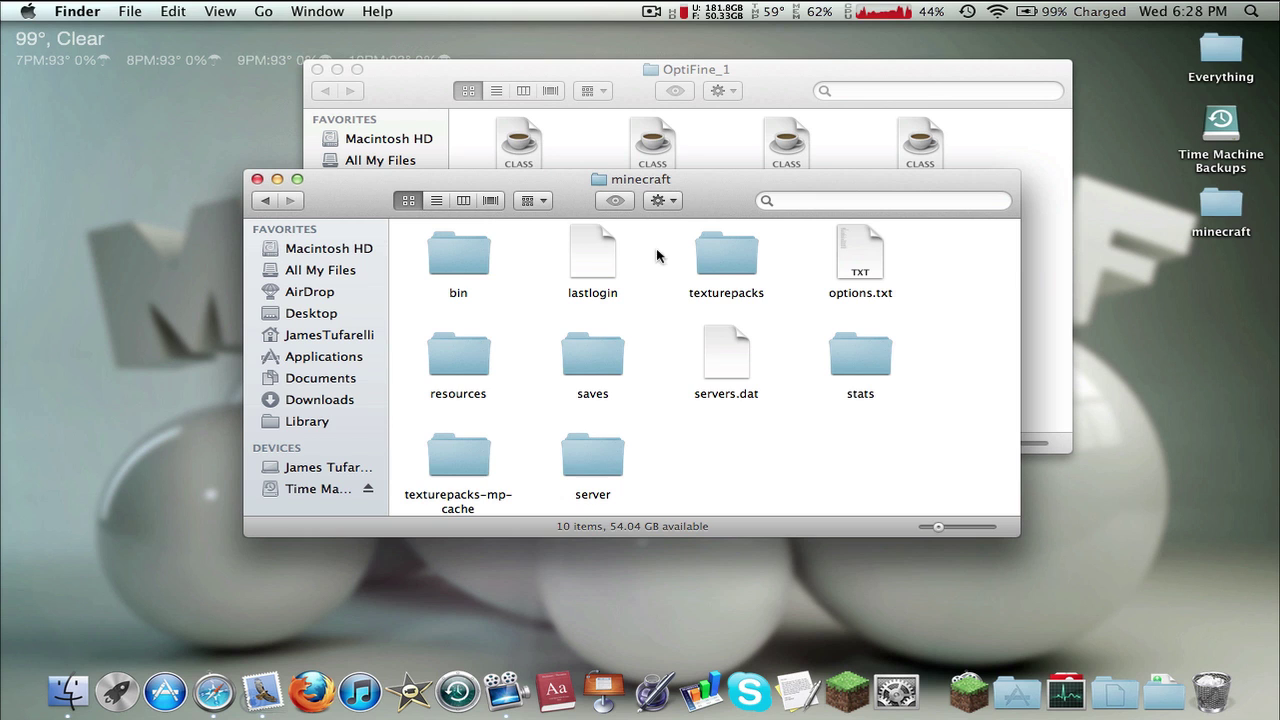
Step: Open the bin folder inside minecraft and arrange its window so the OptiFine_1 files remain reachable behind it
{"action": "left_click_drag", "start_coordinate": [713, 203], "coordinate": [712, 187]}
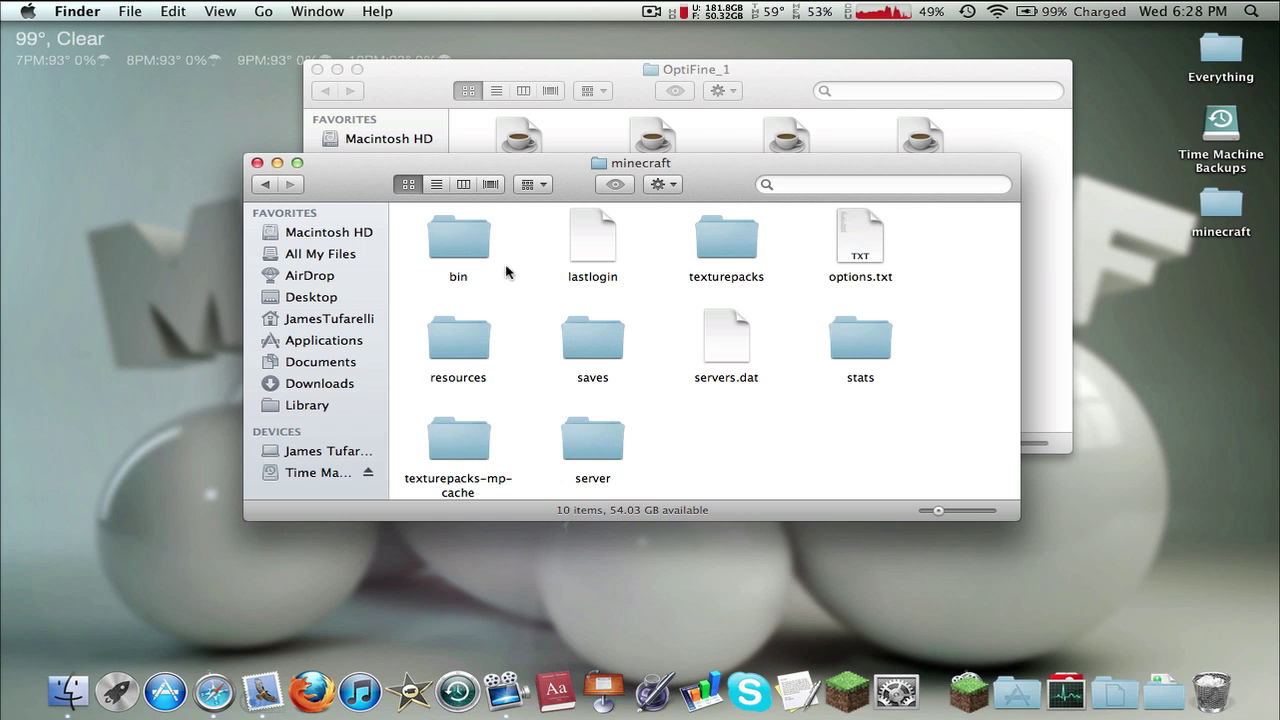
{"action": "double_click", "coordinate": [446, 247]}
{"action": "left_click_drag", "start_coordinate": [701, 169], "coordinate": [792, 243]}
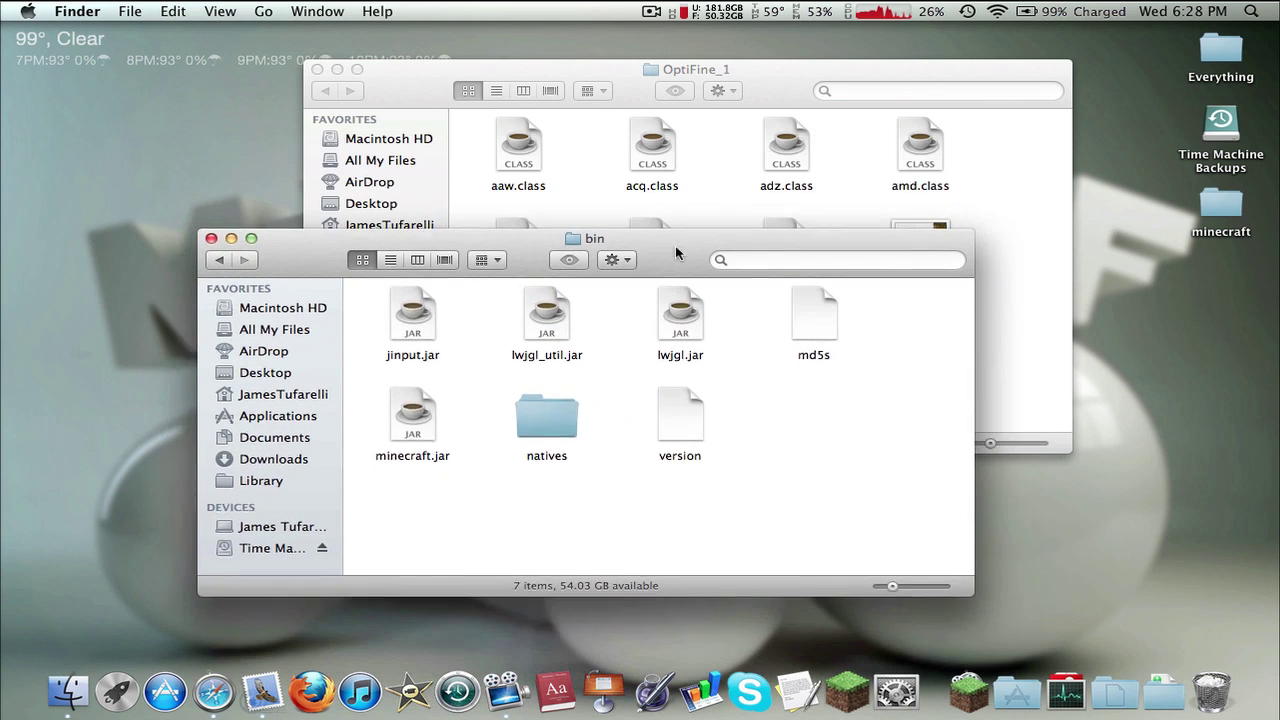
{"action": "left_click", "coordinate": [572, 440]}
{"action": "left_click", "coordinate": [652, 156]}
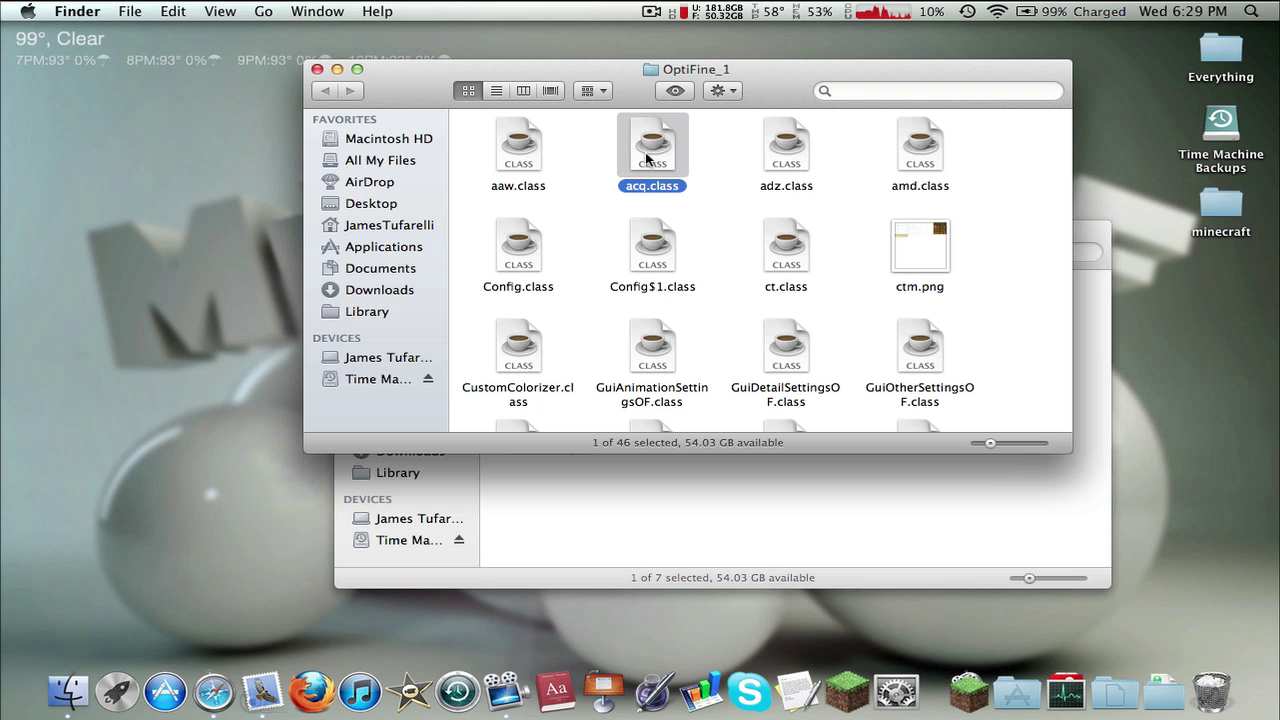
{"action": "left_click", "coordinate": [589, 480]}
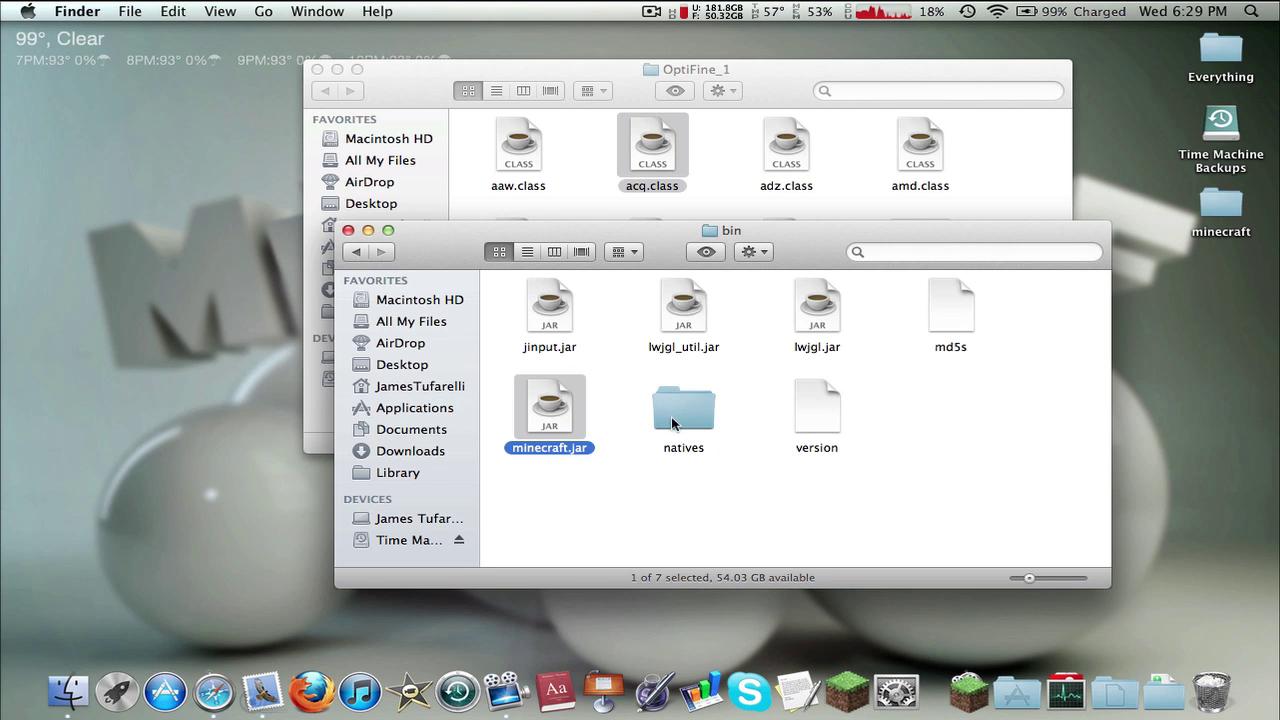
{"action": "left_click", "coordinate": [697, 506]}
Step: Rename minecraft.jar in the bin folder to minecraft.zip and accept the extension change
{"action": "left_click", "coordinate": [555, 412]}
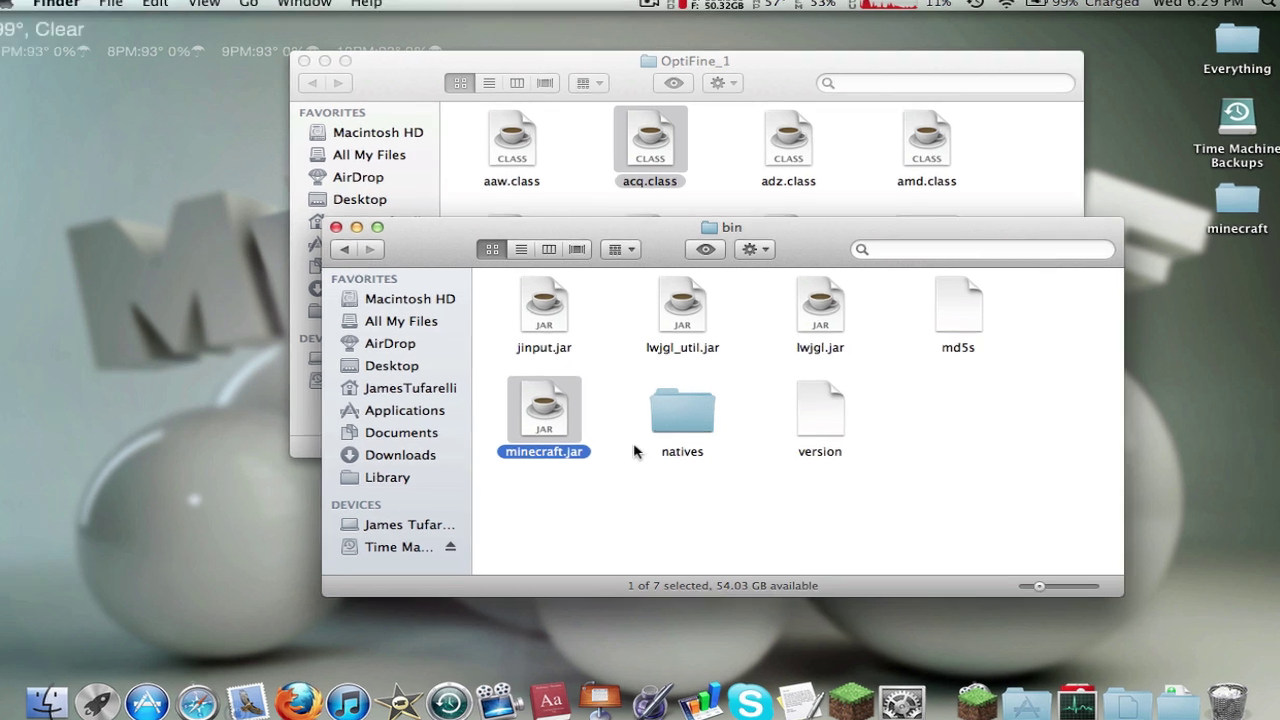
{"action": "key", "text": "Return"}
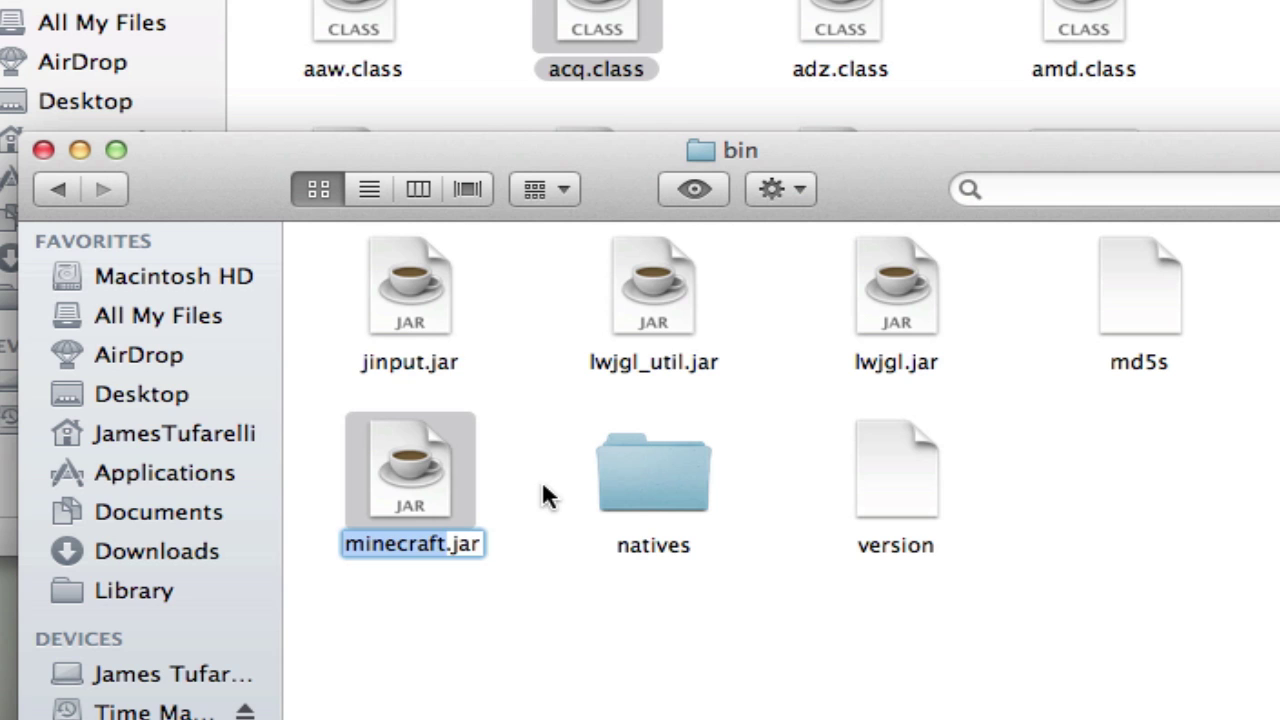
{"action": "key", "text": "Right"}
{"action": "key", "text": "Right"}
{"action": "key", "text": "Right"}
{"action": "key", "text": "Right"}
{"action": "key", "text": "Right"}
{"action": "key", "text": "BackSpace"}
{"action": "key", "text": "BackSpace"}
{"action": "key", "text": "BackSpace"}
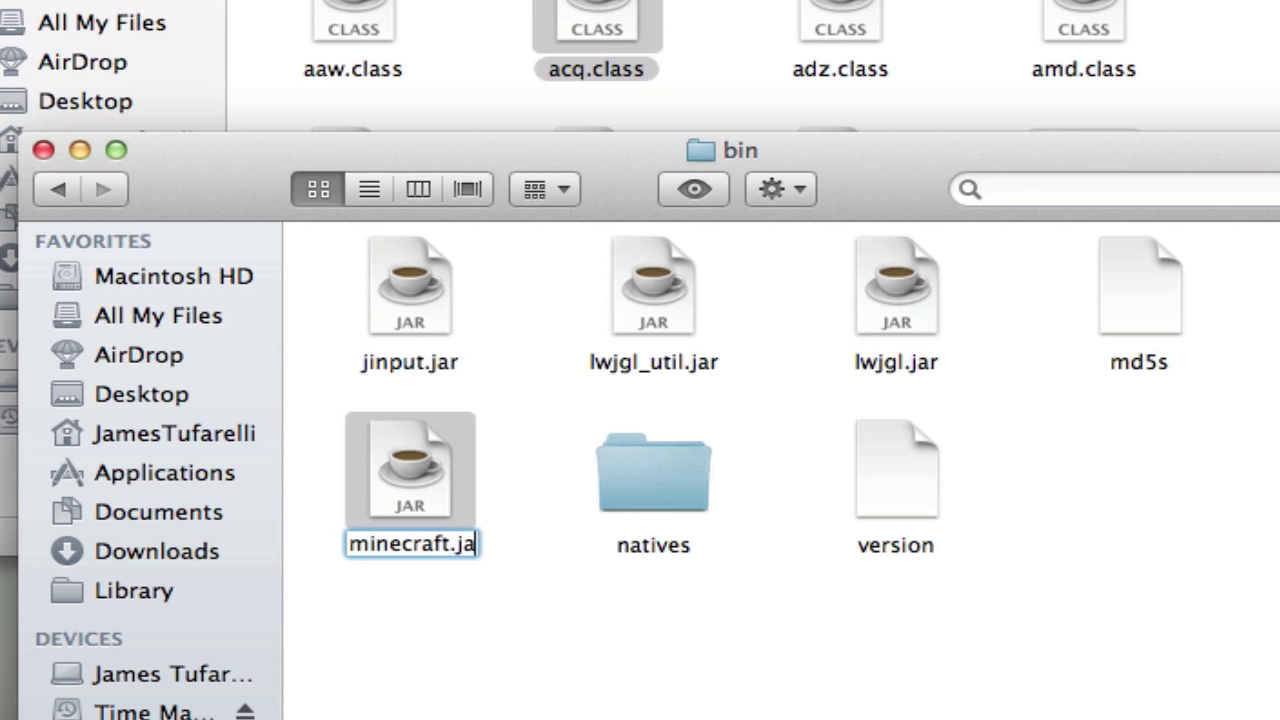
{"action": "type", "text": "zip"}
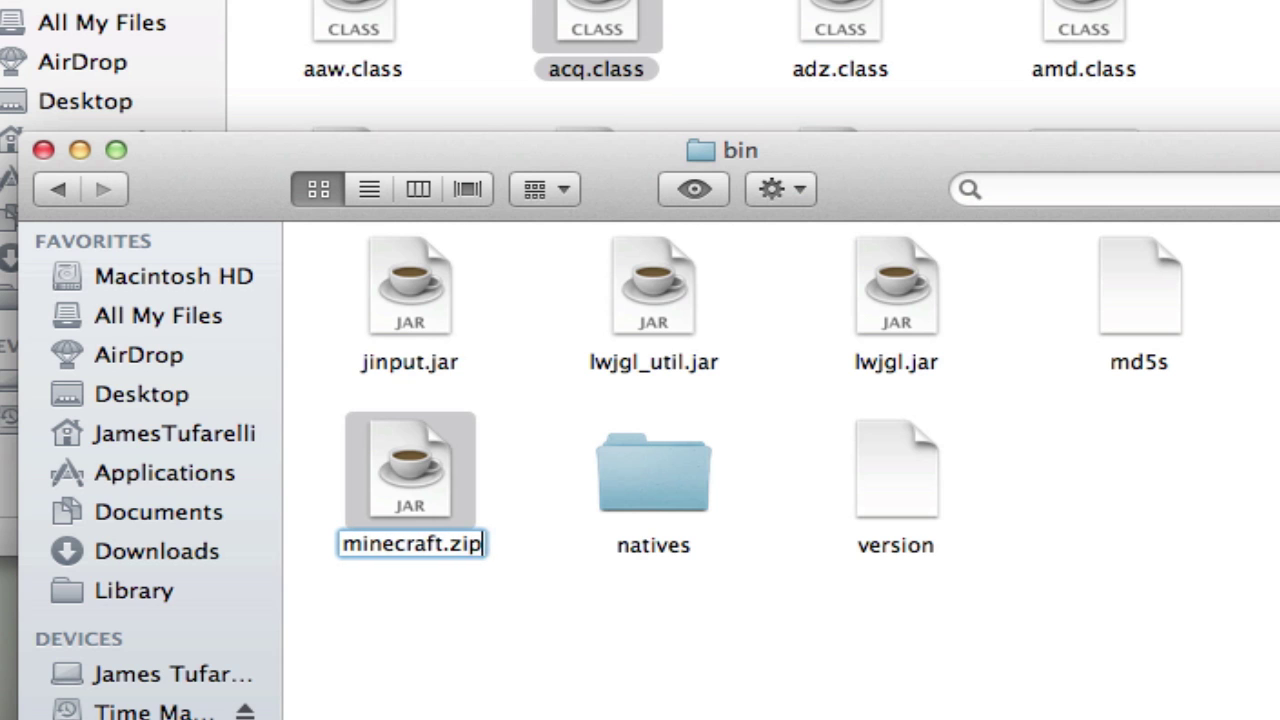
{"action": "key", "text": "Return"}
{"action": "left_click", "coordinate": [848, 210]}
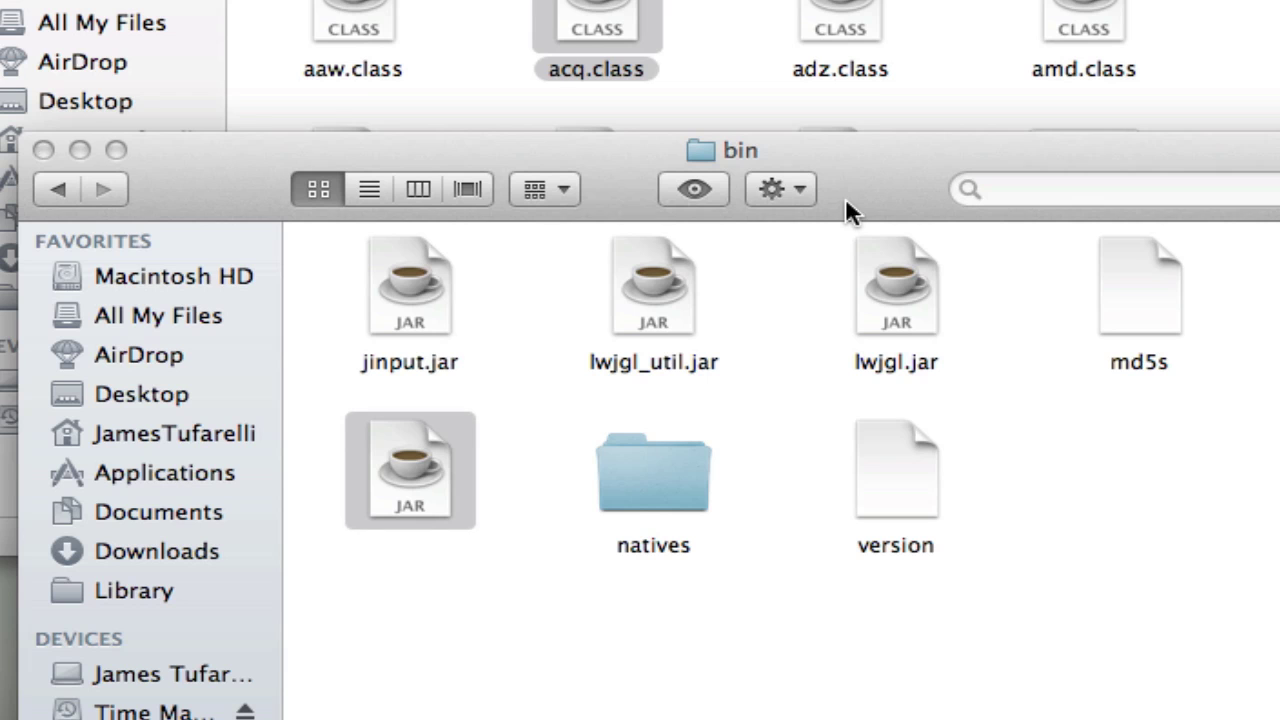
{"action": "left_click", "coordinate": [566, 580]}
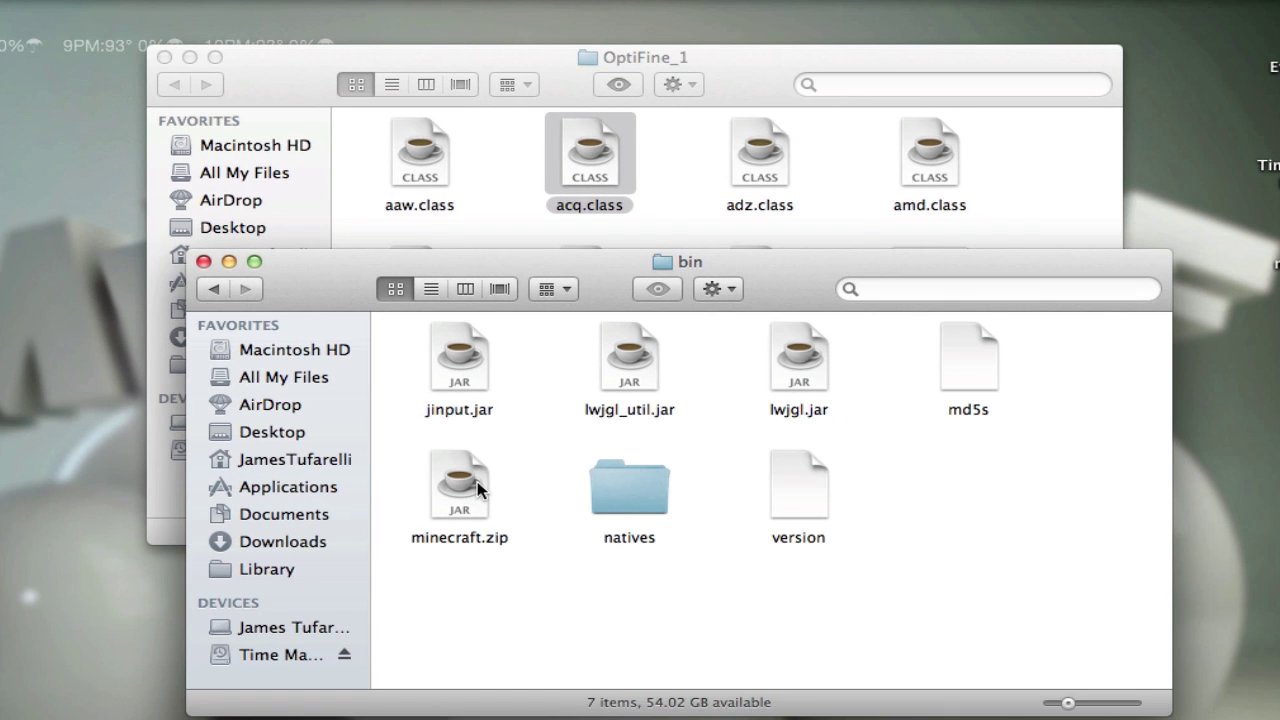
Step: Extract minecraft.zip in the bin folder and move the zip archive to the Trash
{"action": "left_click", "coordinate": [435, 464]}
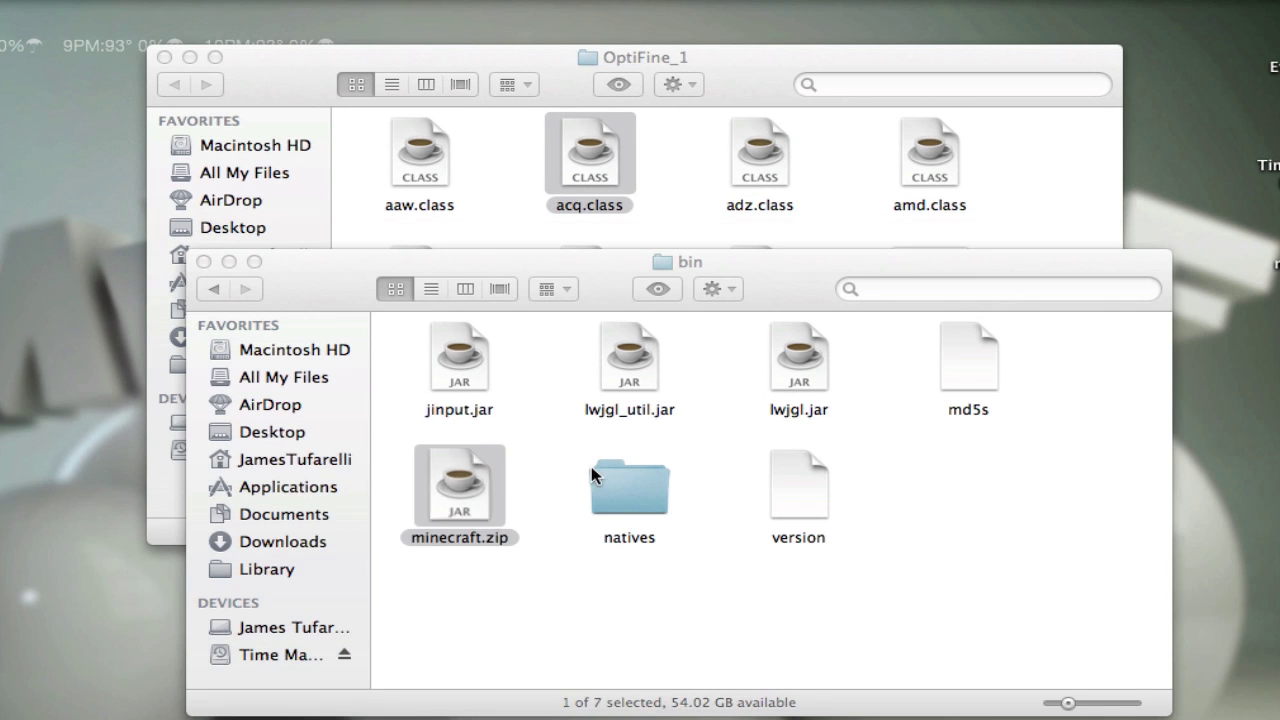
{"action": "double_click", "coordinate": [460, 462]}
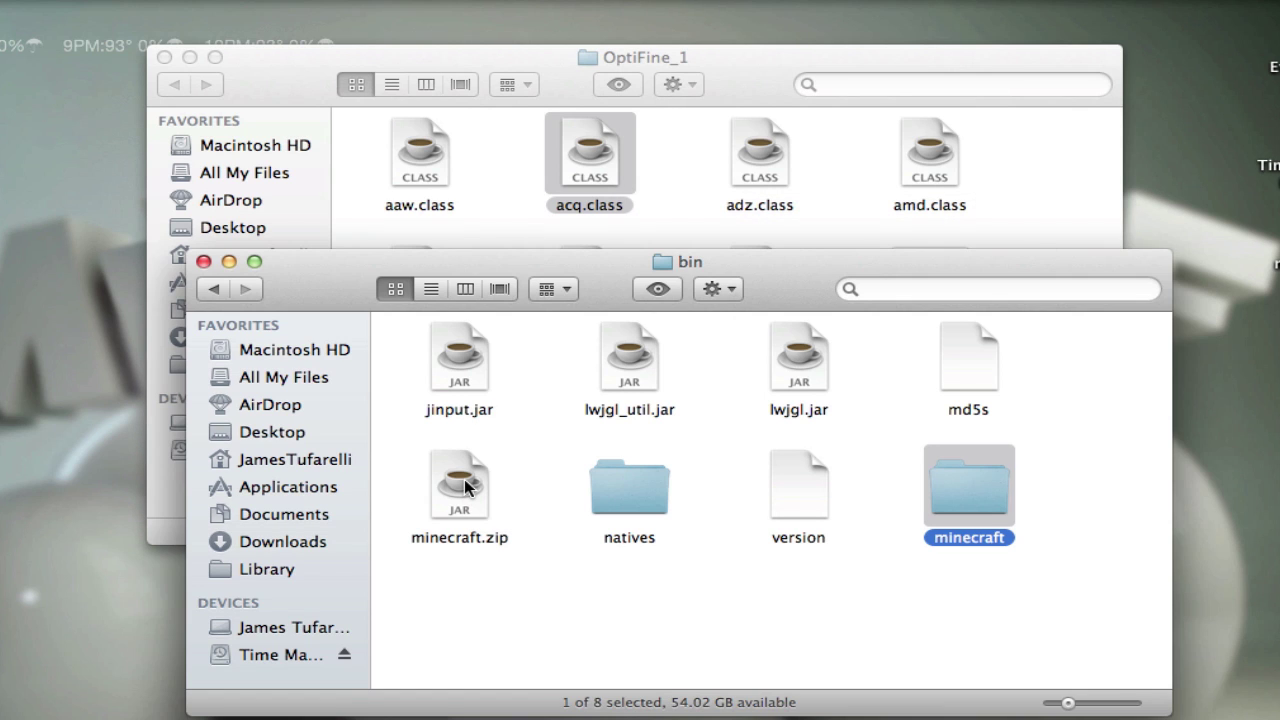
{"action": "left_click", "coordinate": [462, 484]}
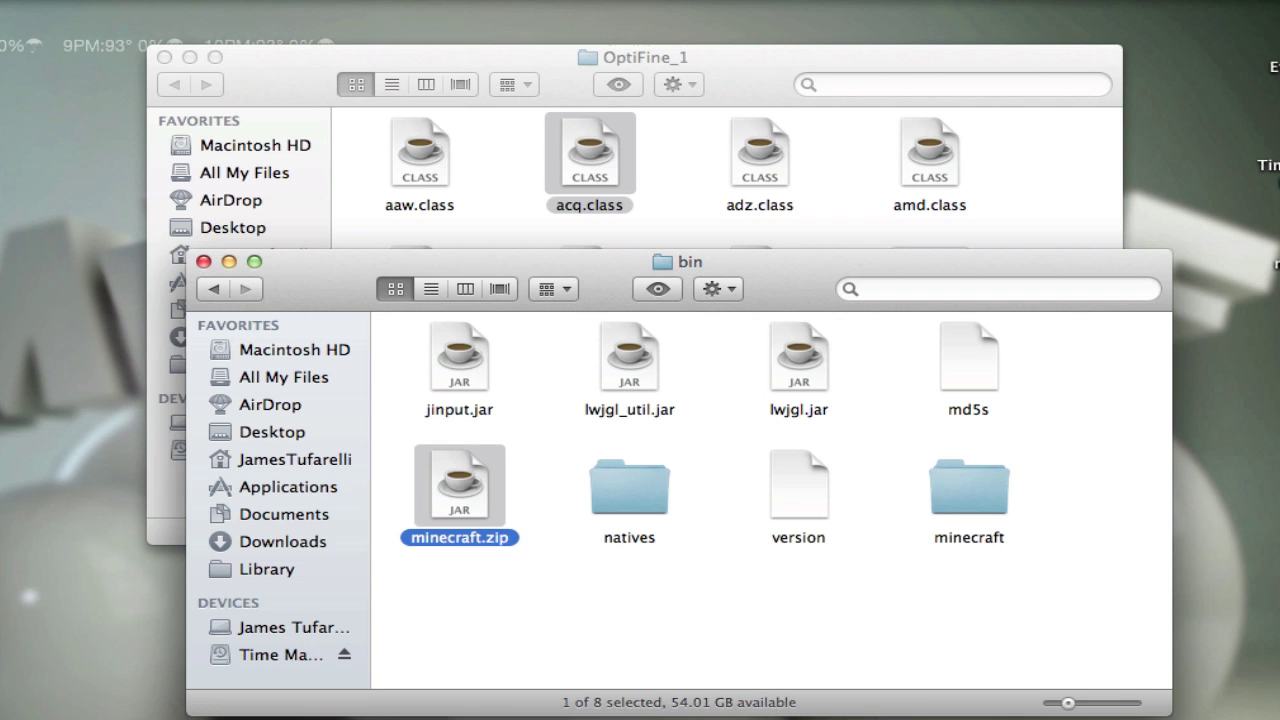
{"action": "key", "text": "super+BackSpace"}
Step: Rename the extracted minecraft folder to minecraft.jar, accept adding the extension, and check the folder's contents
{"action": "left_click_drag", "start_coordinate": [970, 493], "coordinate": [460, 490]}
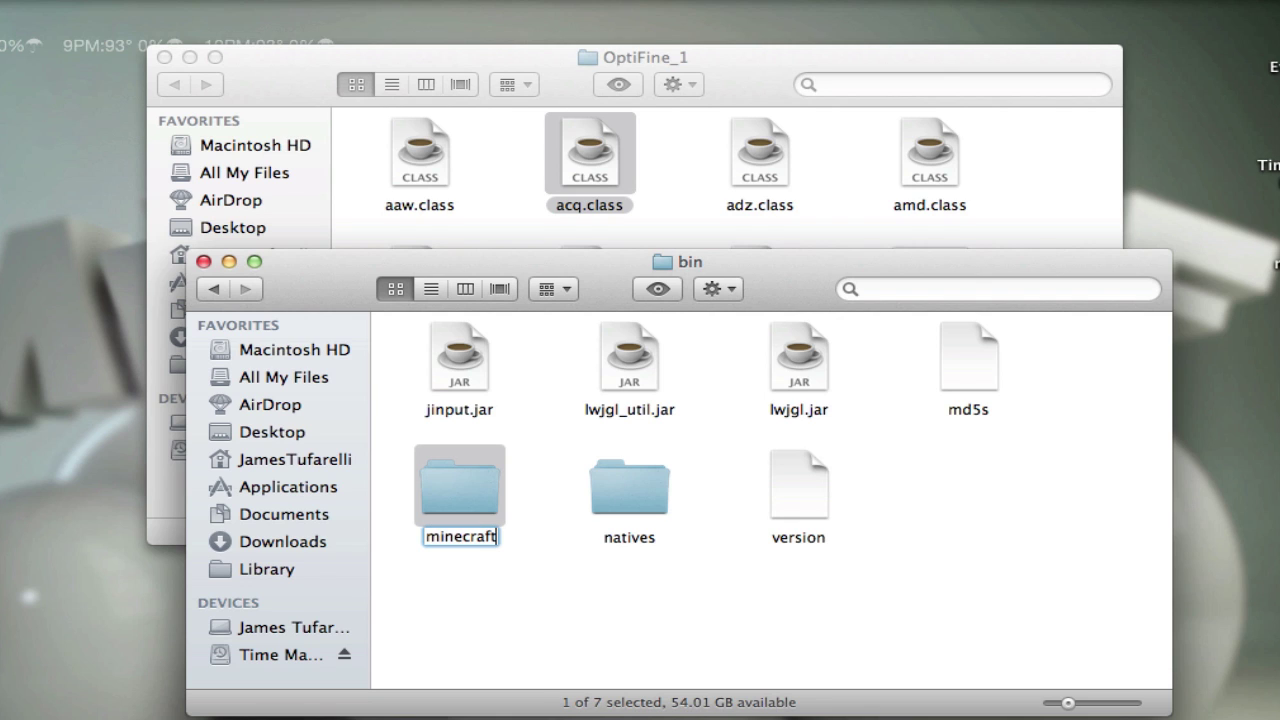
{"action": "key", "text": "Return"}
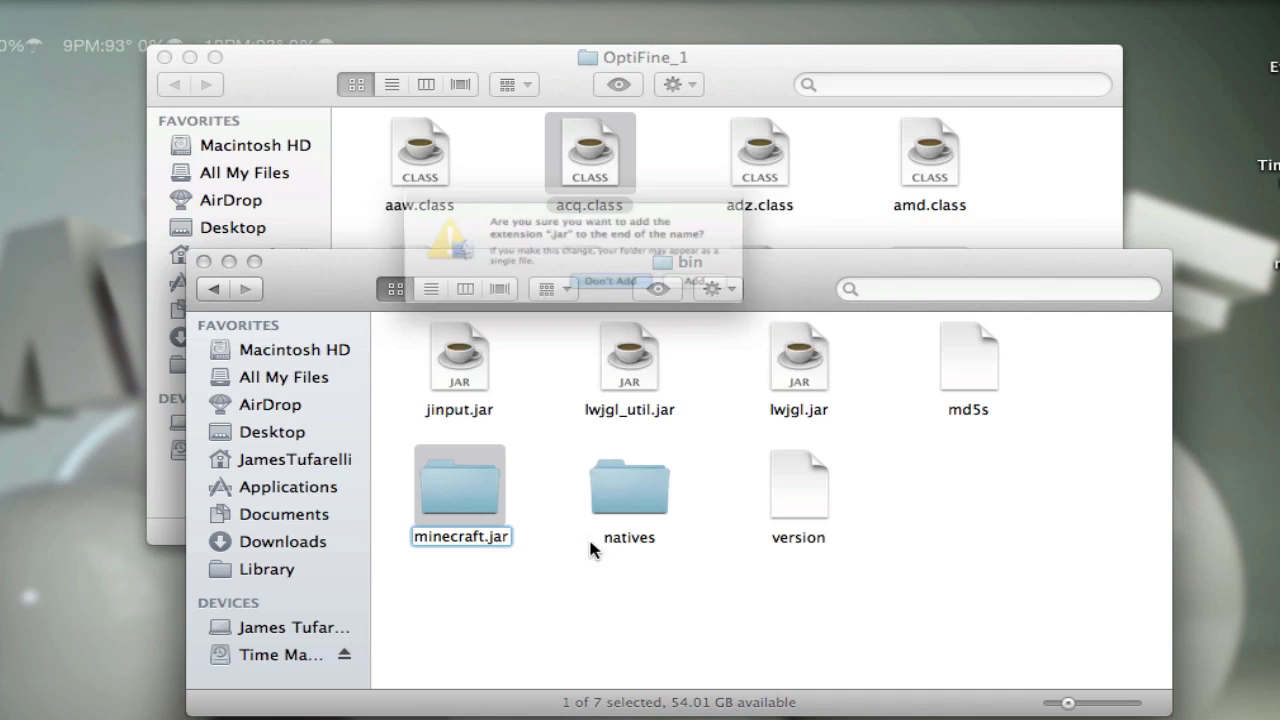
{"action": "left_click", "coordinate": [800, 298]}
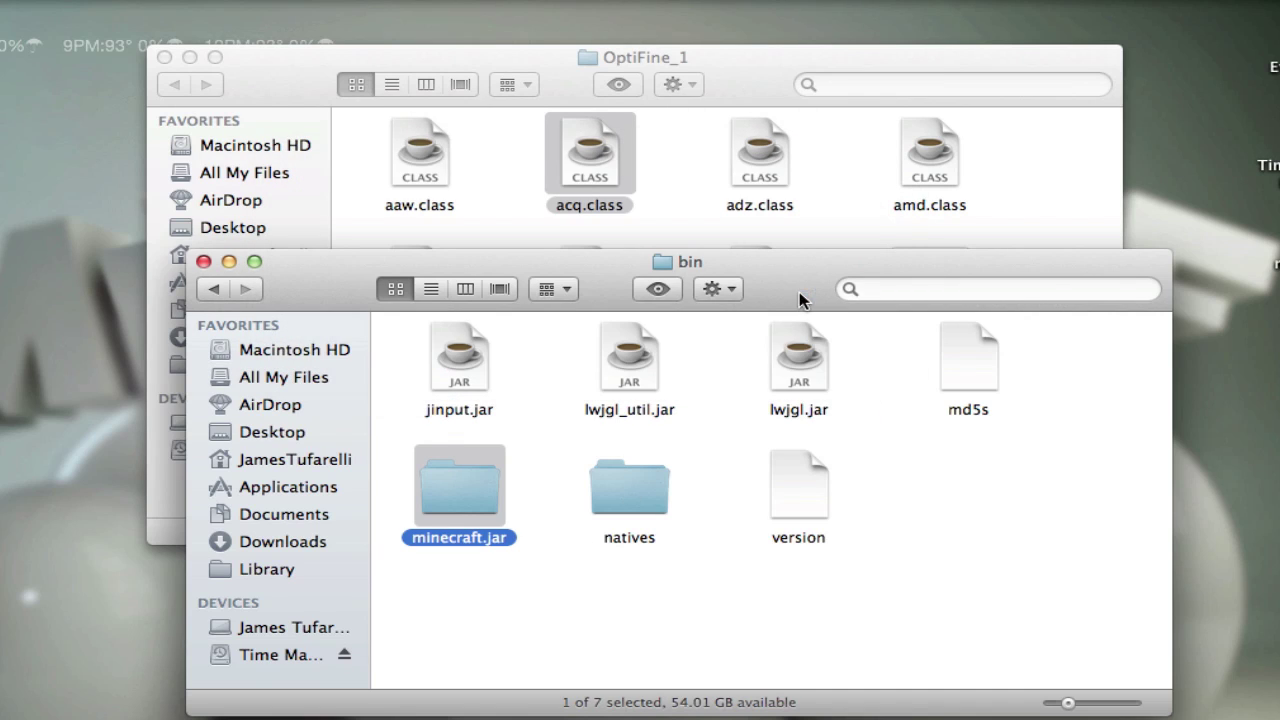
{"action": "double_click", "coordinate": [463, 480]}
{"action": "scroll", "coordinate": [615, 447], "scroll_direction": "down", "scroll_amount": 5}
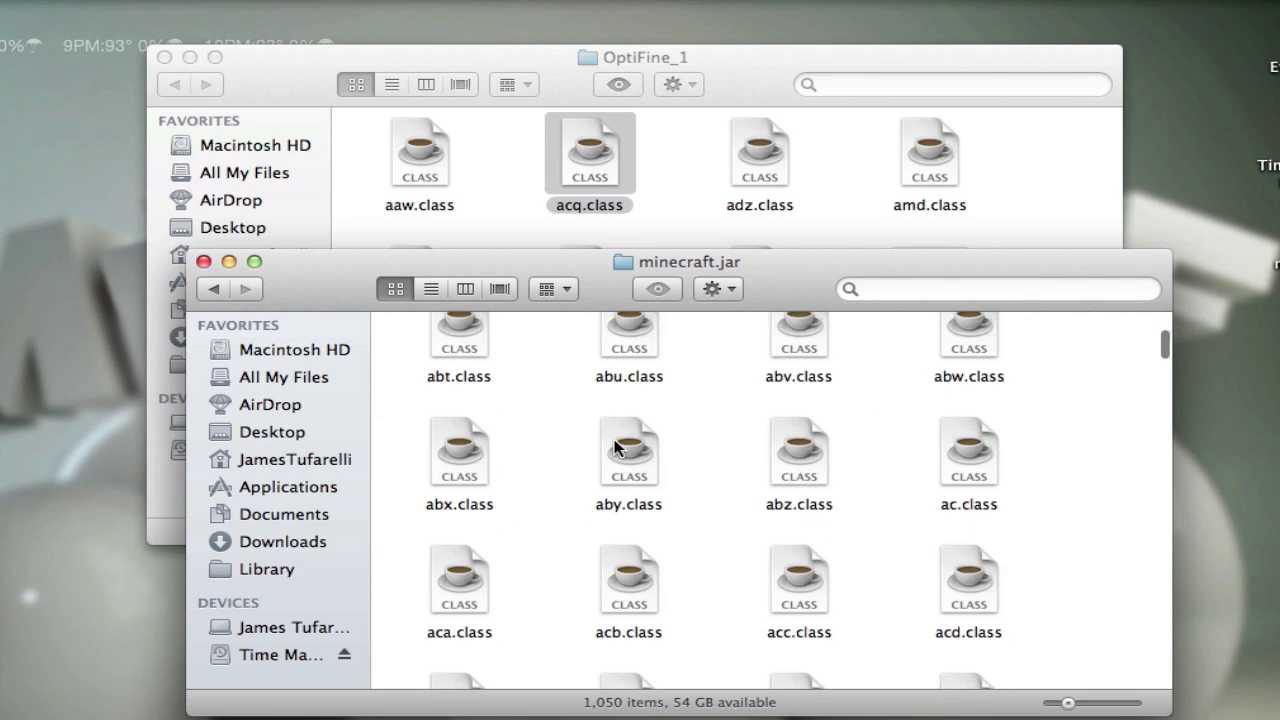
{"action": "scroll", "coordinate": [617, 430], "scroll_direction": "up", "scroll_amount": 15}
{"action": "left_click", "coordinate": [214, 288]}
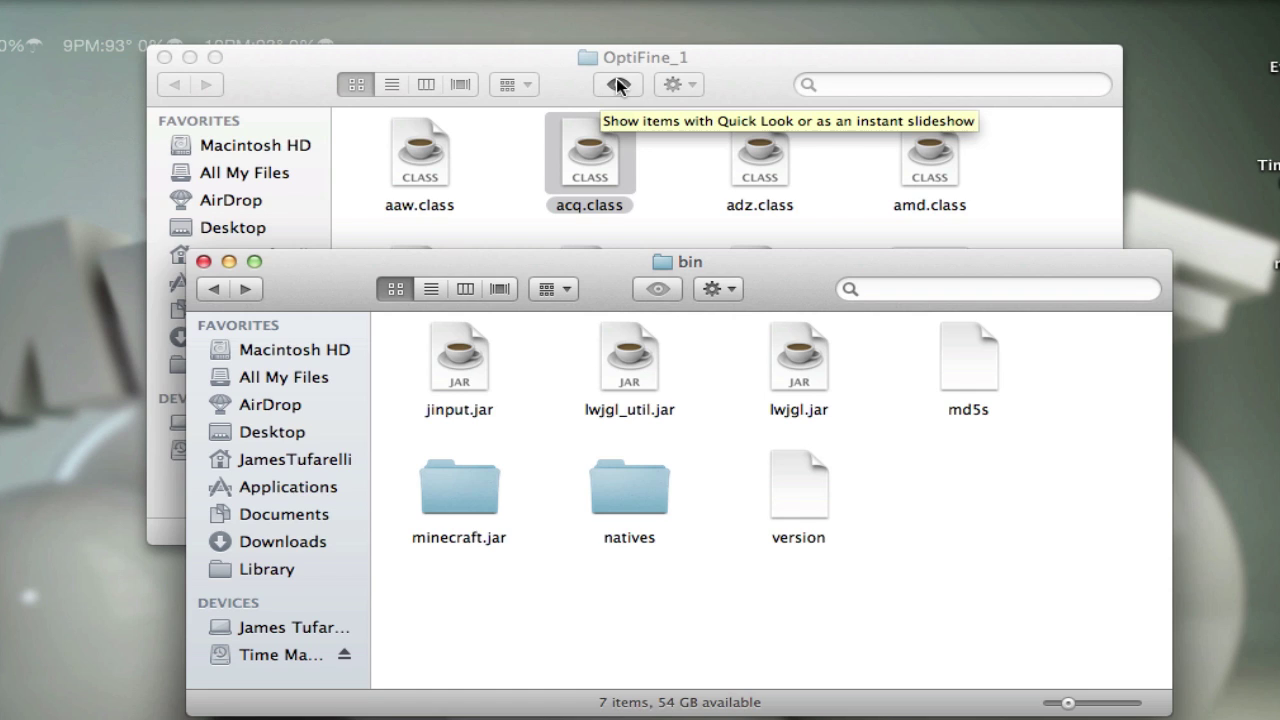
Step: Bring the OptiFine_1 folder window to the front and copy all of its files
{"action": "left_click_drag", "start_coordinate": [752, 81], "coordinate": [1126, 350]}
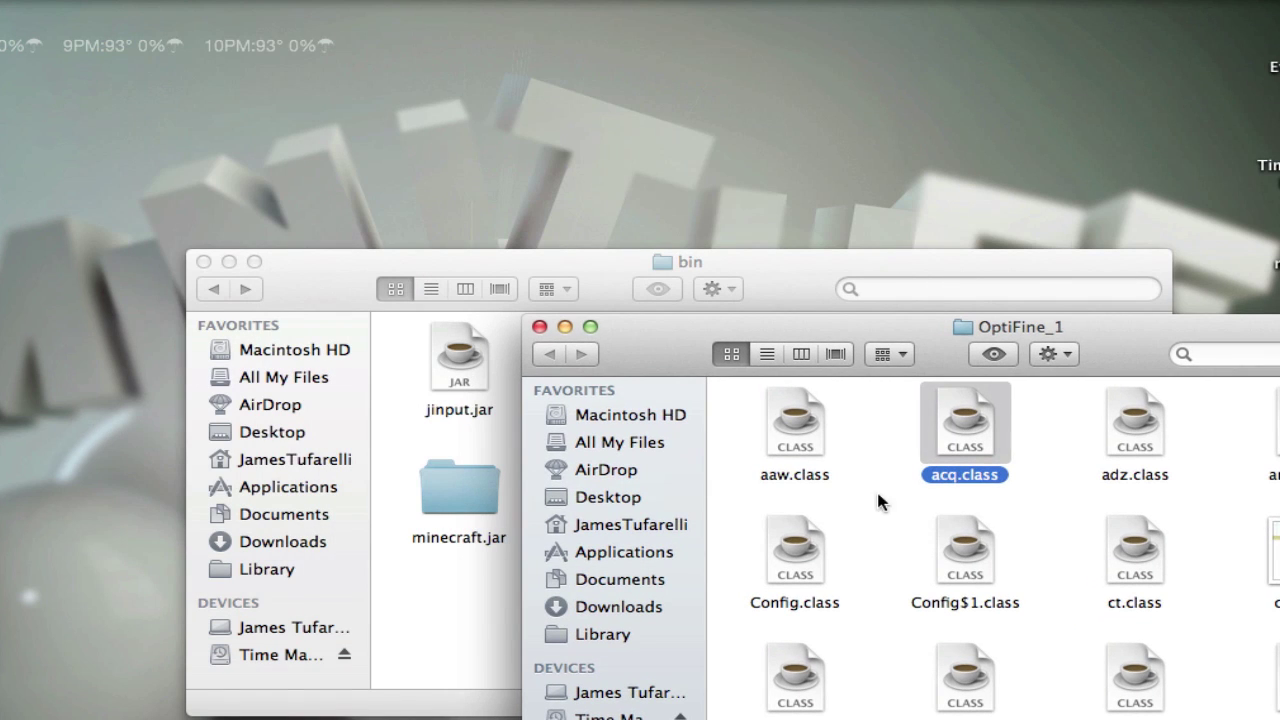
{"action": "left_click", "coordinate": [741, 420]}
{"action": "key", "text": "super+a"}
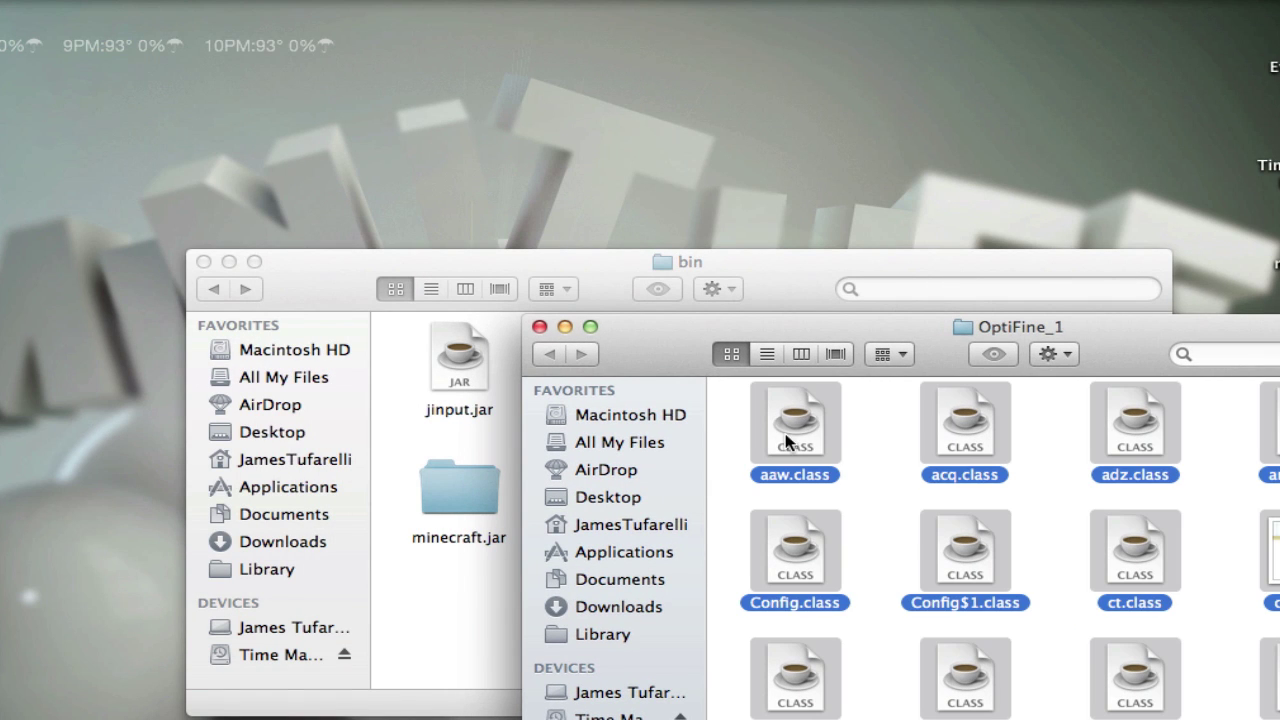
{"action": "left_click_drag", "start_coordinate": [1120, 354], "coordinate": [946, 220]}
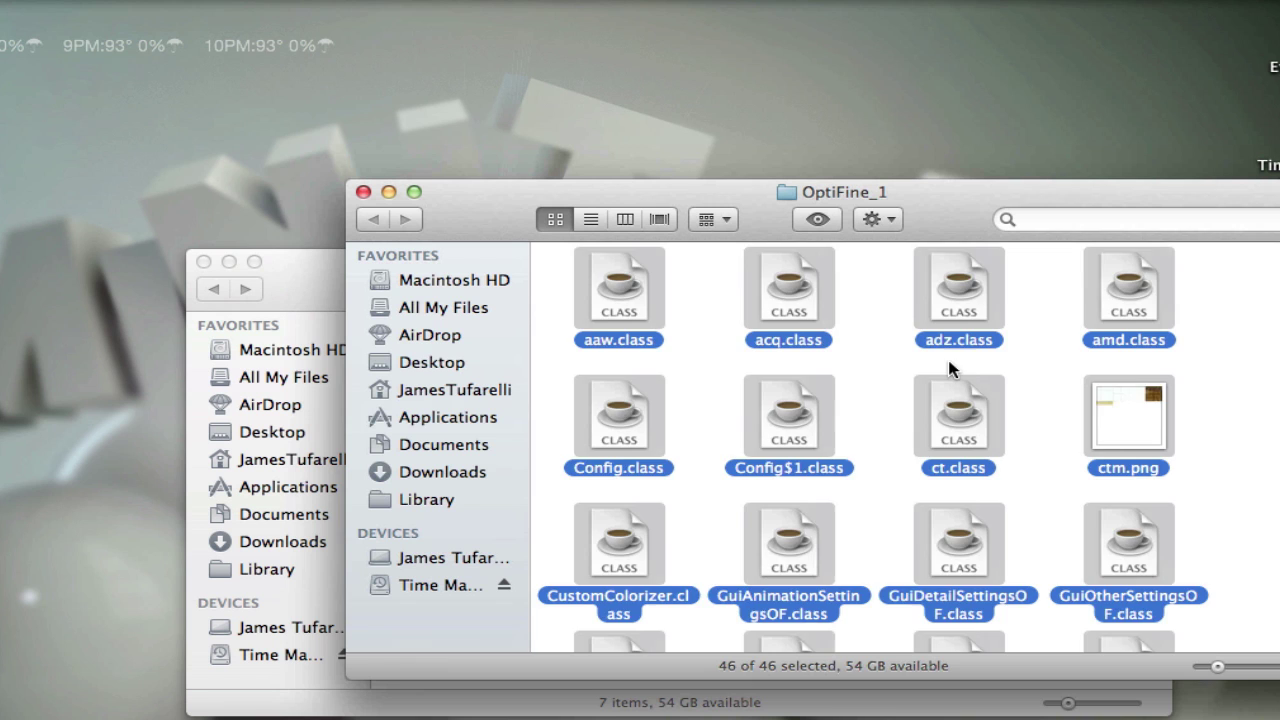
{"action": "scroll", "coordinate": [950, 370], "scroll_direction": "down", "scroll_amount": 10}
{"action": "scroll", "coordinate": [950, 370], "scroll_direction": "up", "scroll_amount": 15}
{"action": "right_click", "coordinate": [797, 283]}
{"action": "left_click", "coordinate": [888, 557]}
Step: Paste the copied OptiFine files into the minecraft.jar folder, replacing all existing items, and close both folder windows
{"action": "left_click", "coordinate": [289, 281]}
{"action": "left_click", "coordinate": [480, 490]}
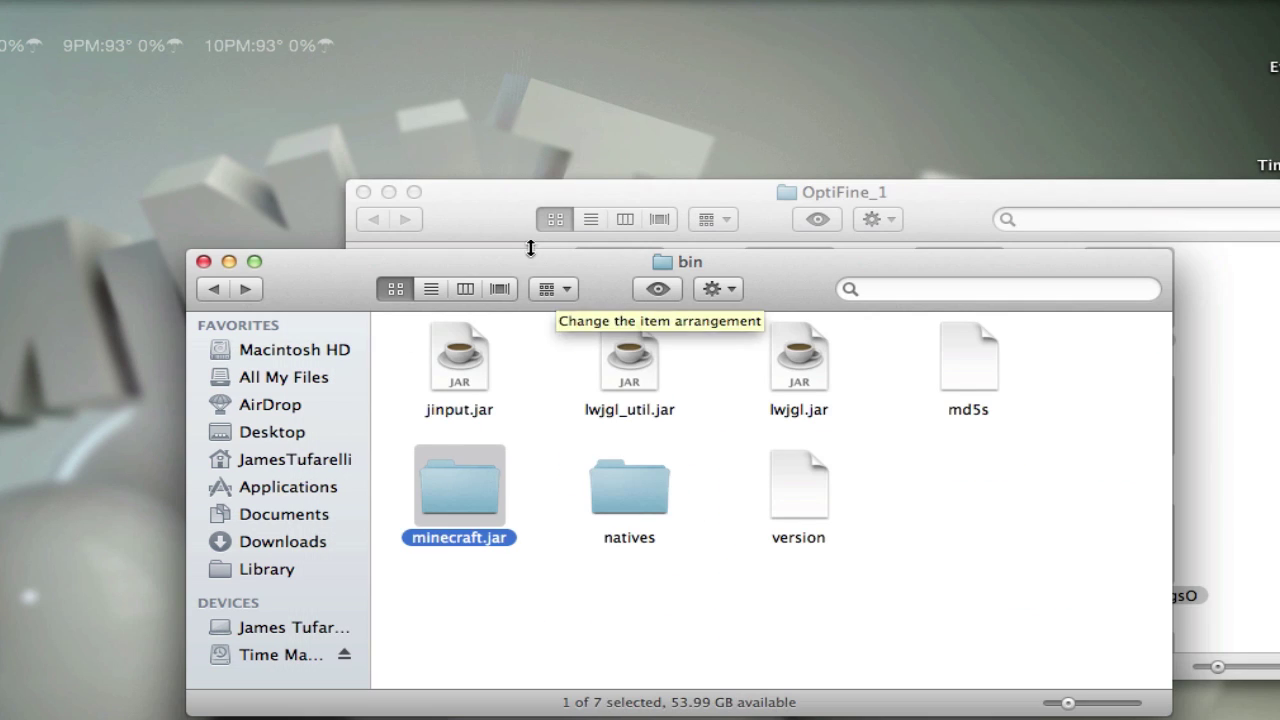
{"action": "right_click", "coordinate": [487, 474]}
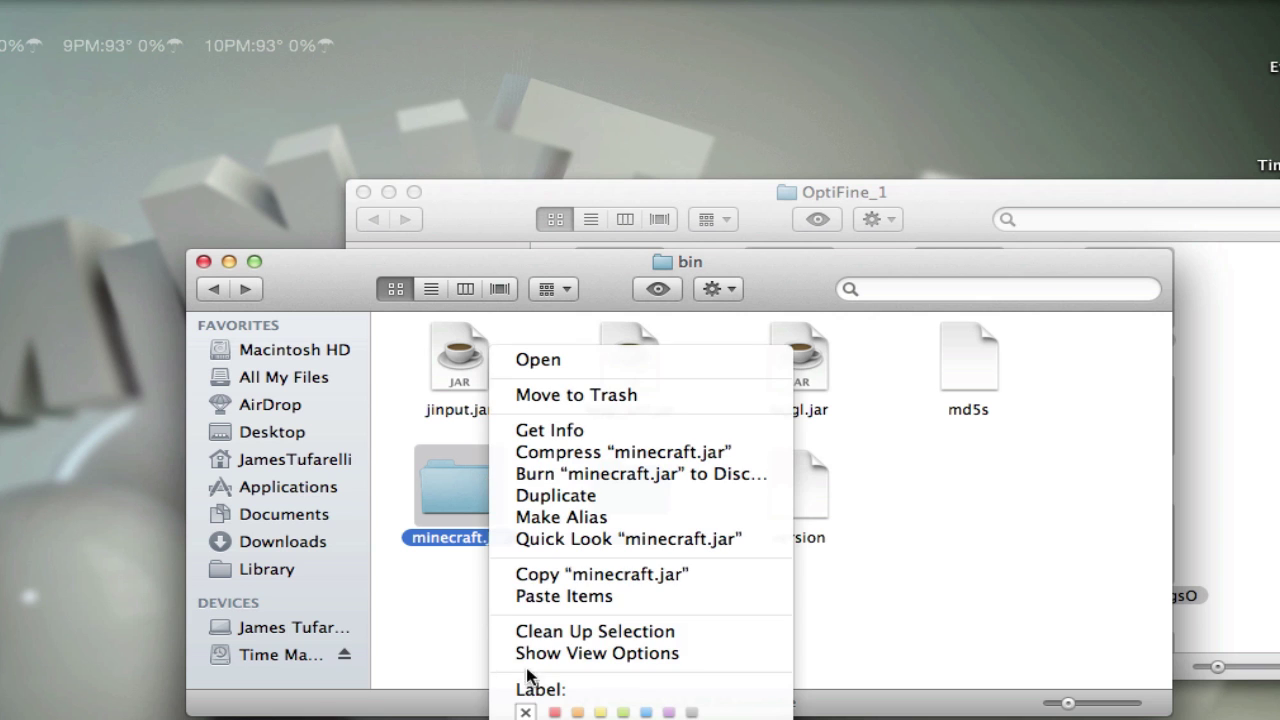
{"action": "left_click", "coordinate": [606, 596]}
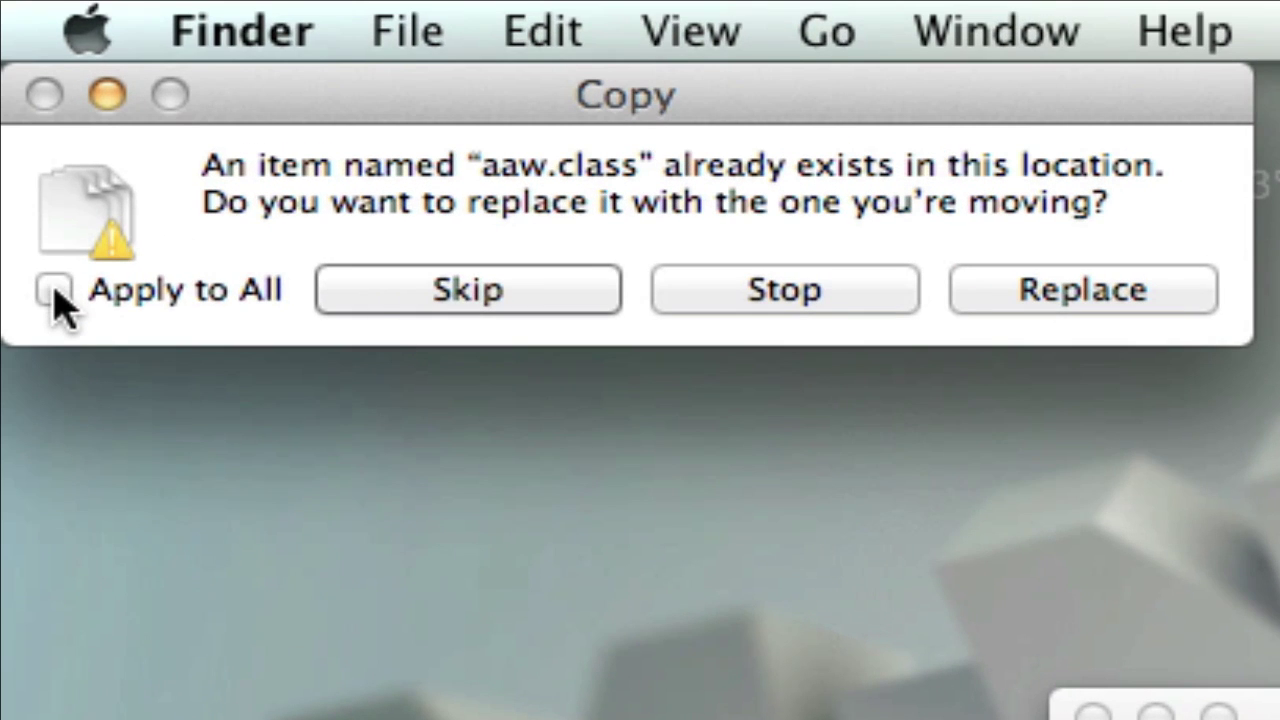
{"action": "left_click", "coordinate": [54, 290]}
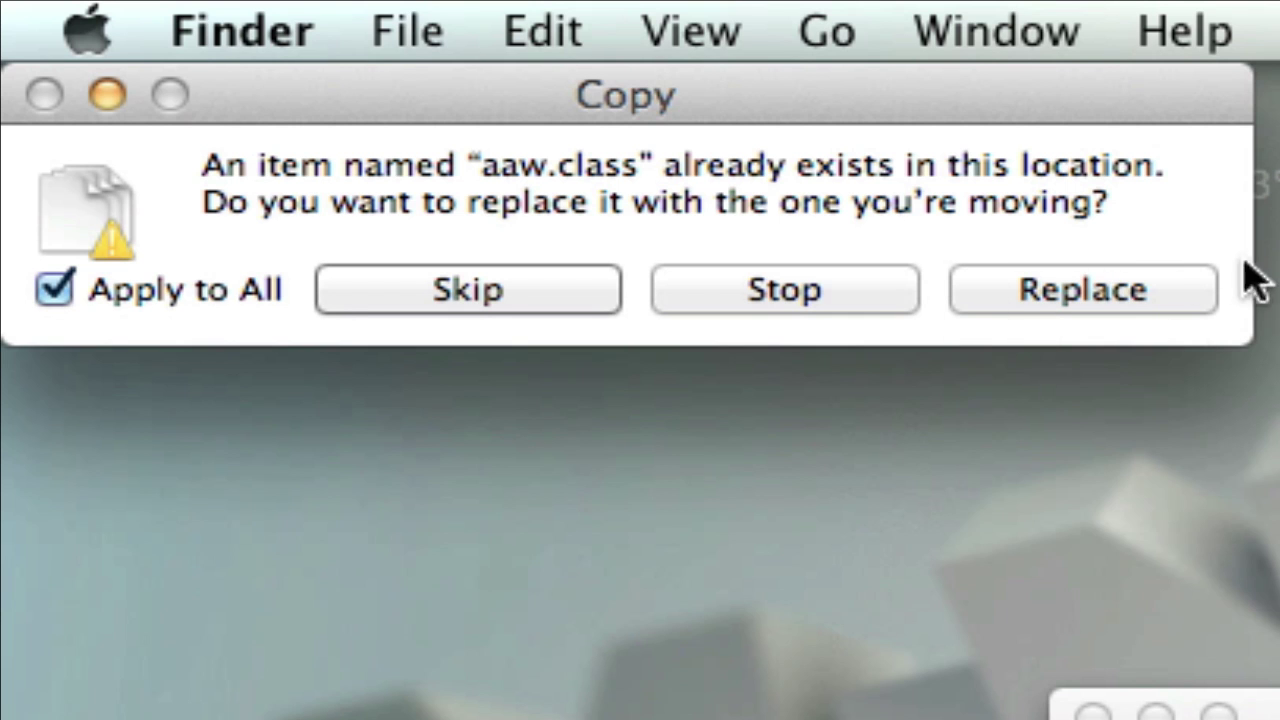
{"action": "left_click", "coordinate": [1094, 287]}
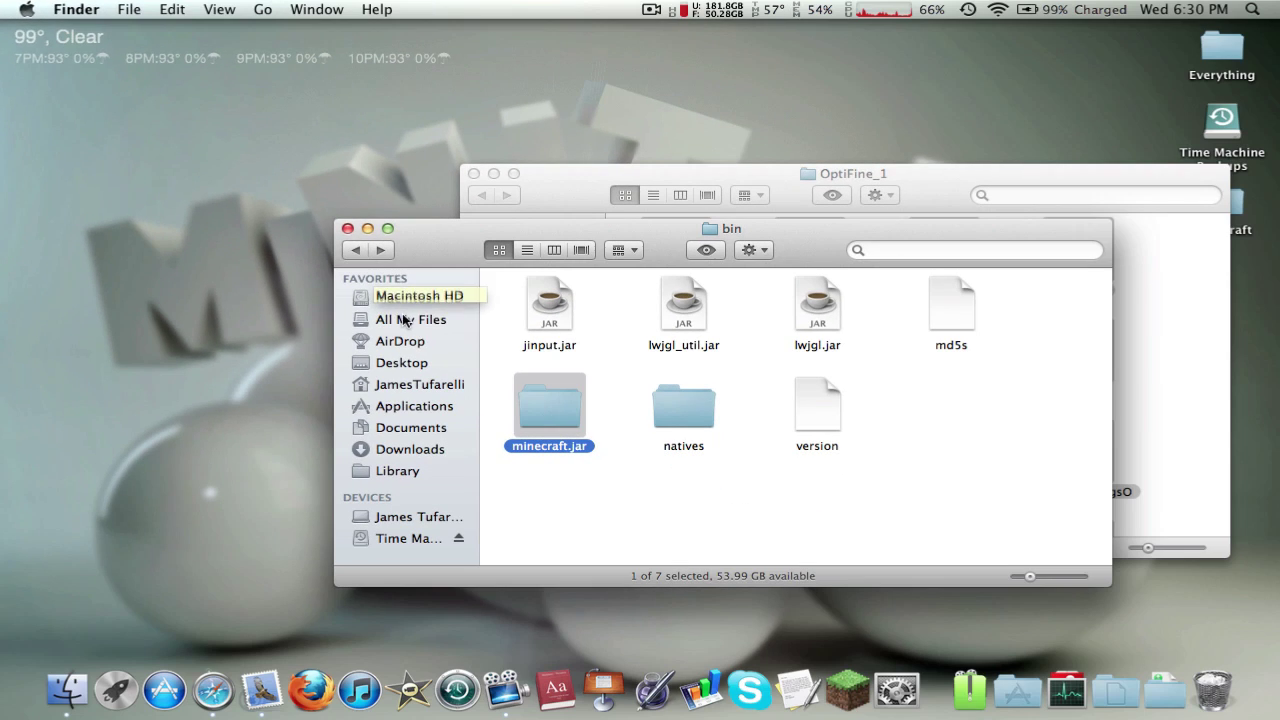
{"action": "left_click", "coordinate": [347, 228]}
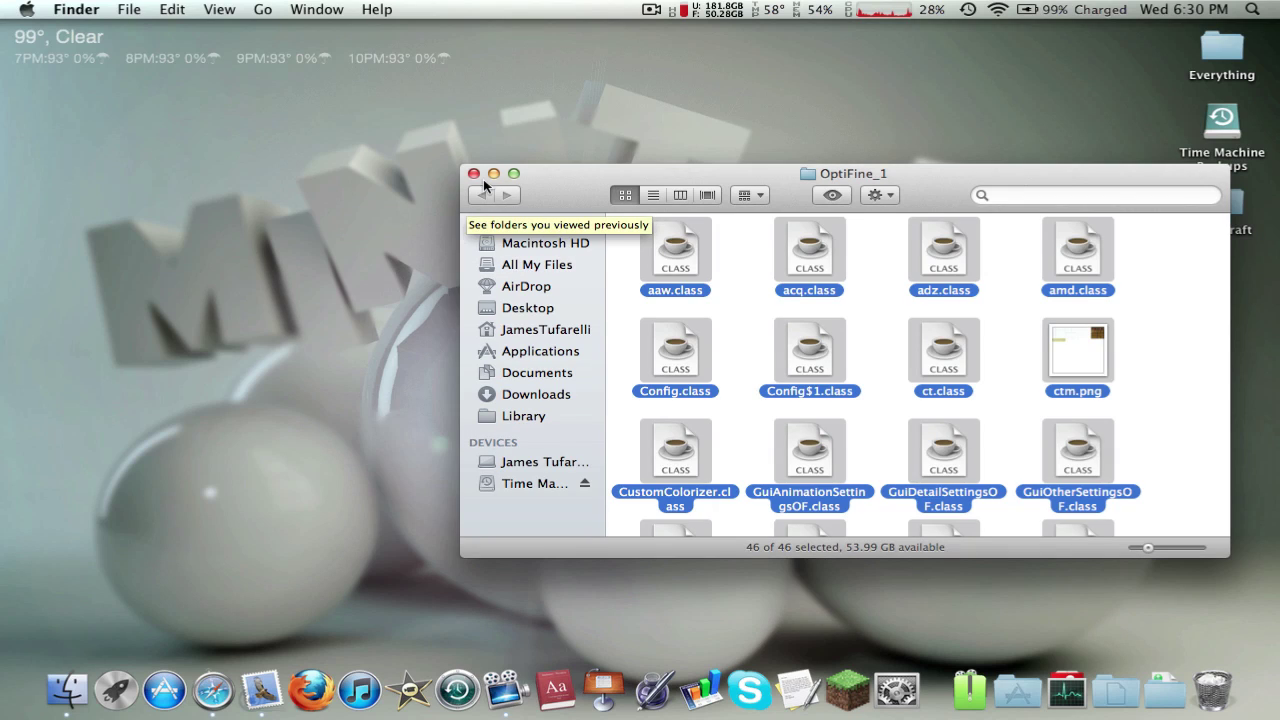
{"action": "left_click", "coordinate": [474, 174]}
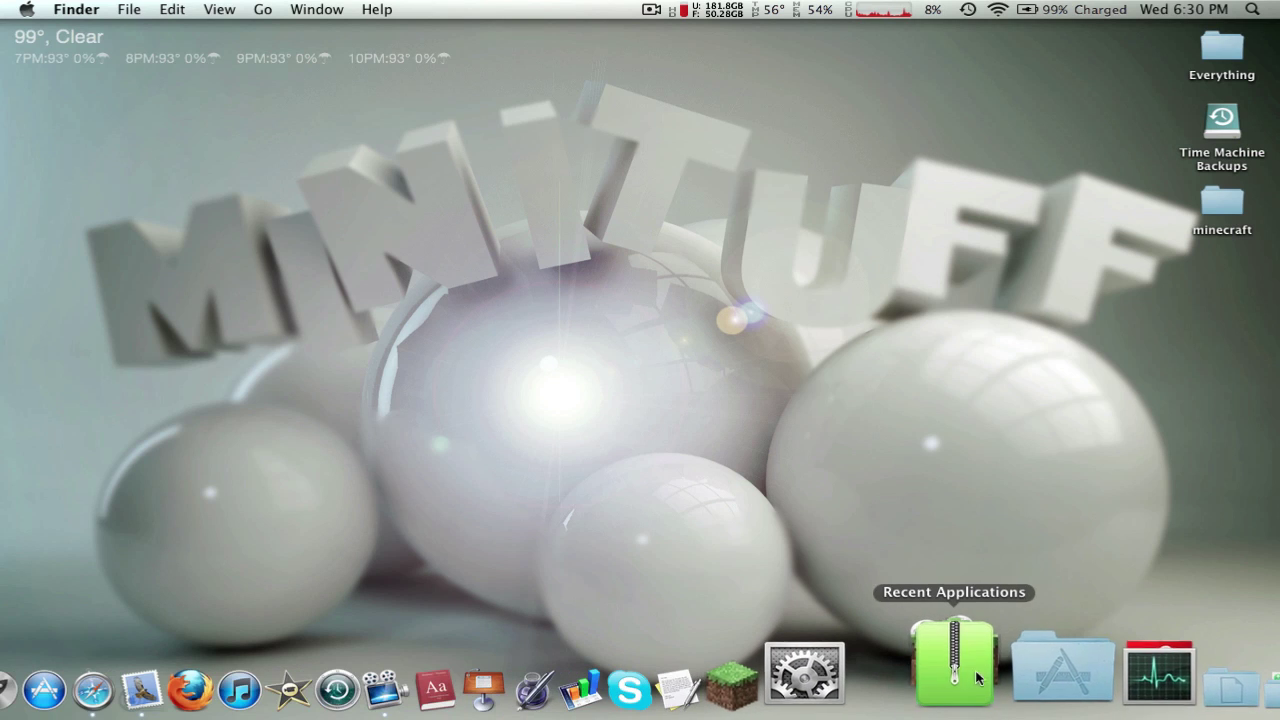
Step: Switch to Minecraft and load the single-player world Commentary #2
{"action": "left_click", "coordinate": [859, 688]}
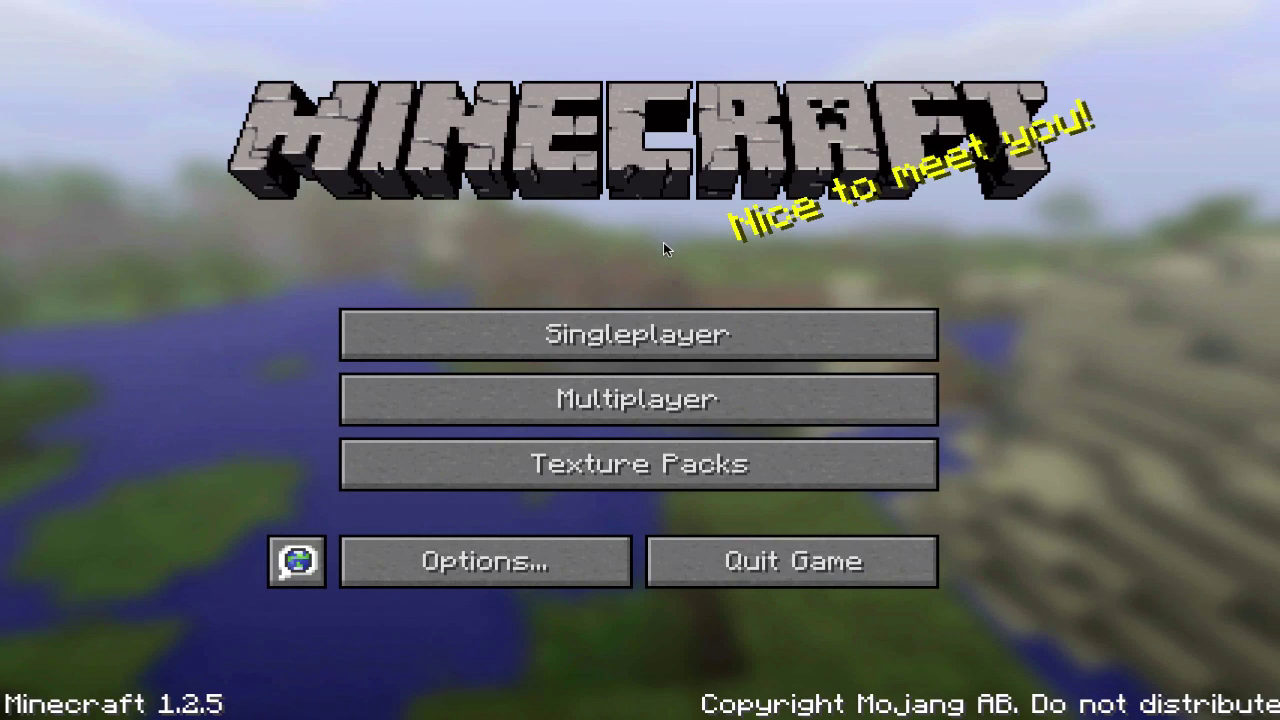
{"action": "left_click", "coordinate": [638, 333]}
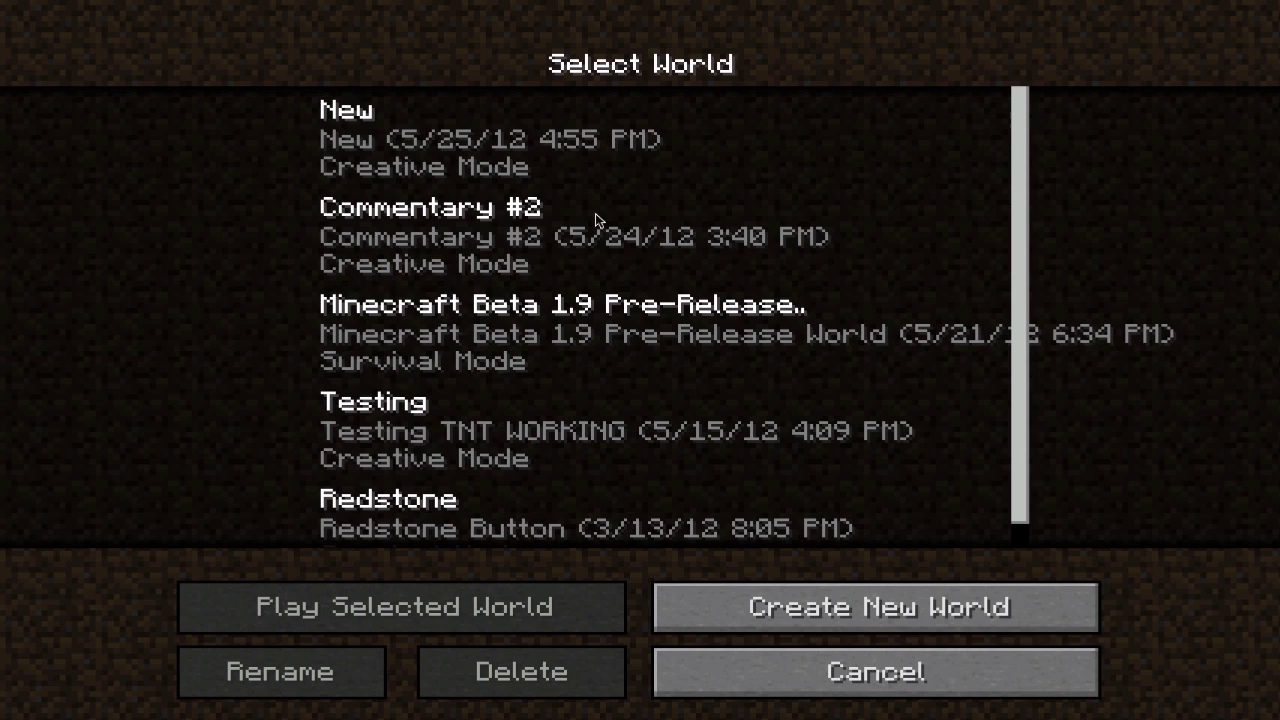
{"action": "double_click", "coordinate": [553, 222]}
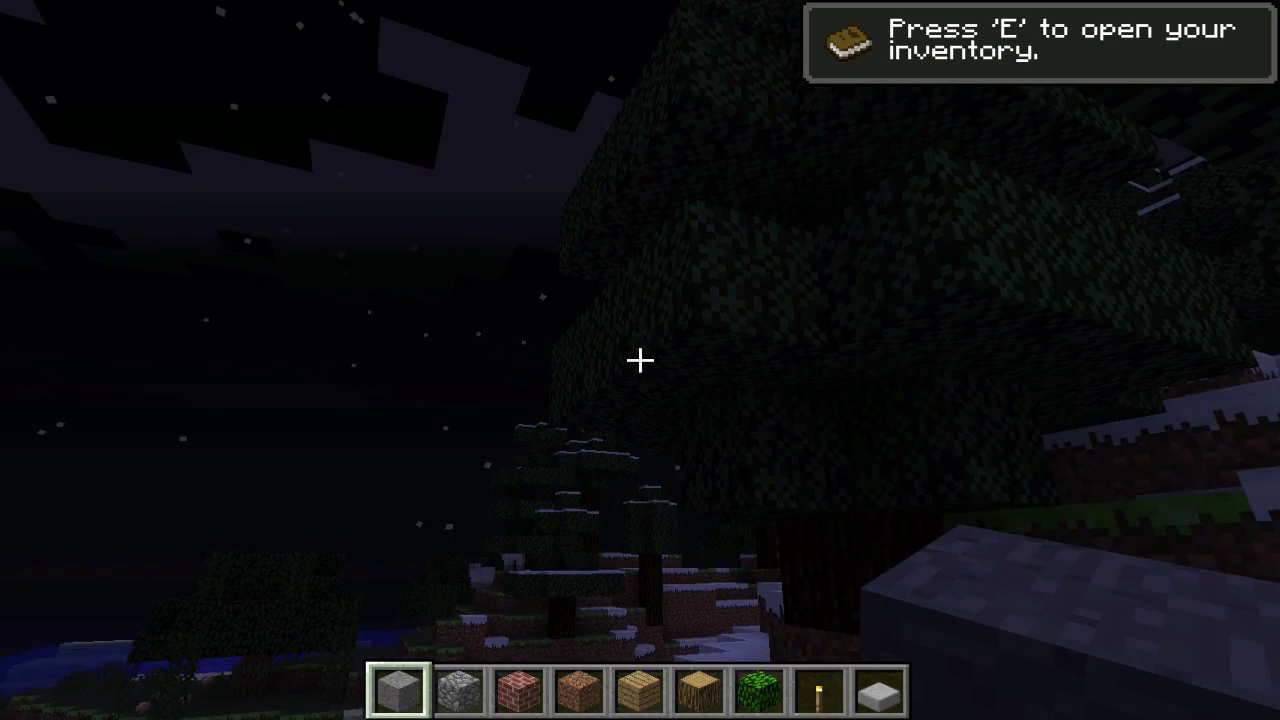
Step: Examine the in-game Video Settings for the options OptiFine adds and return to the world
{"action": "key", "text": "Escape"}
{"action": "left_click", "coordinate": [639, 410]}
{"action": "left_click", "coordinate": [657, 392]}
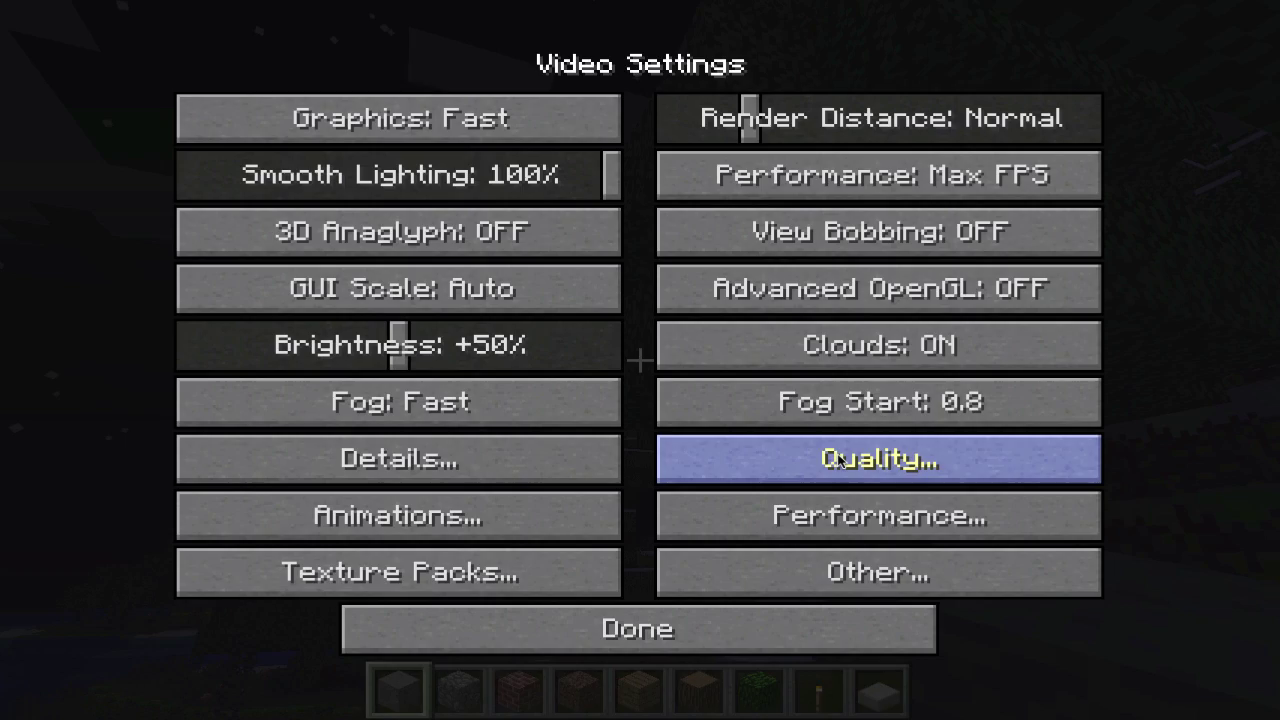
{"action": "key", "text": "Escape"}
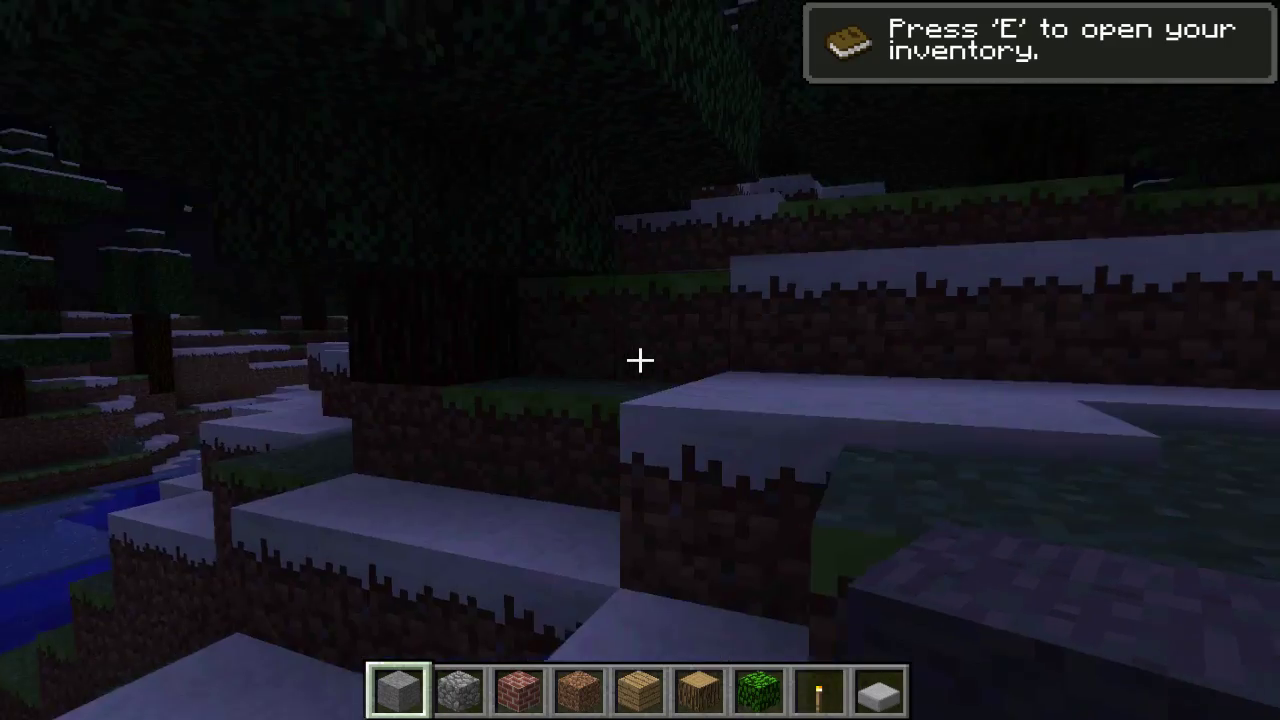
Step: Dismiss the inventory hint by opening and closing the inventory, and fly over the snowy forest to the TNT tower
{"action": "mouse_move", "coordinate": [640, 360]}
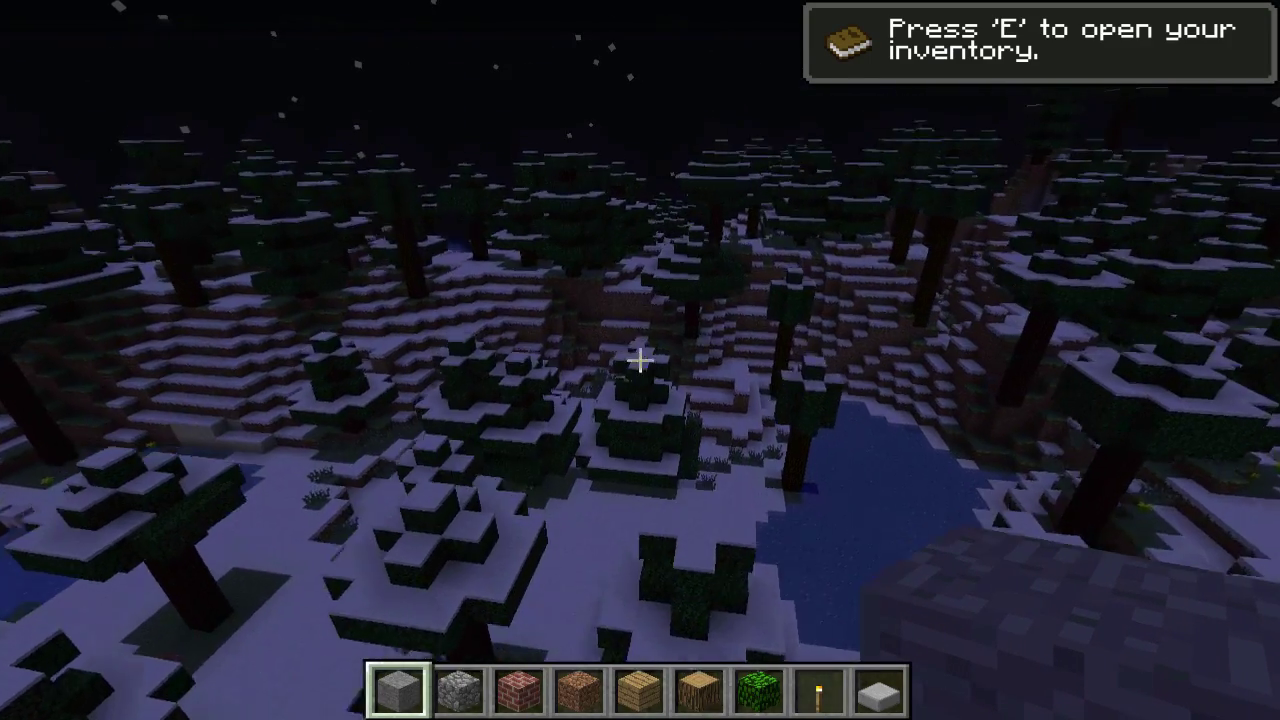
{"action": "key", "text": "e"}
{"action": "key", "text": "e"}
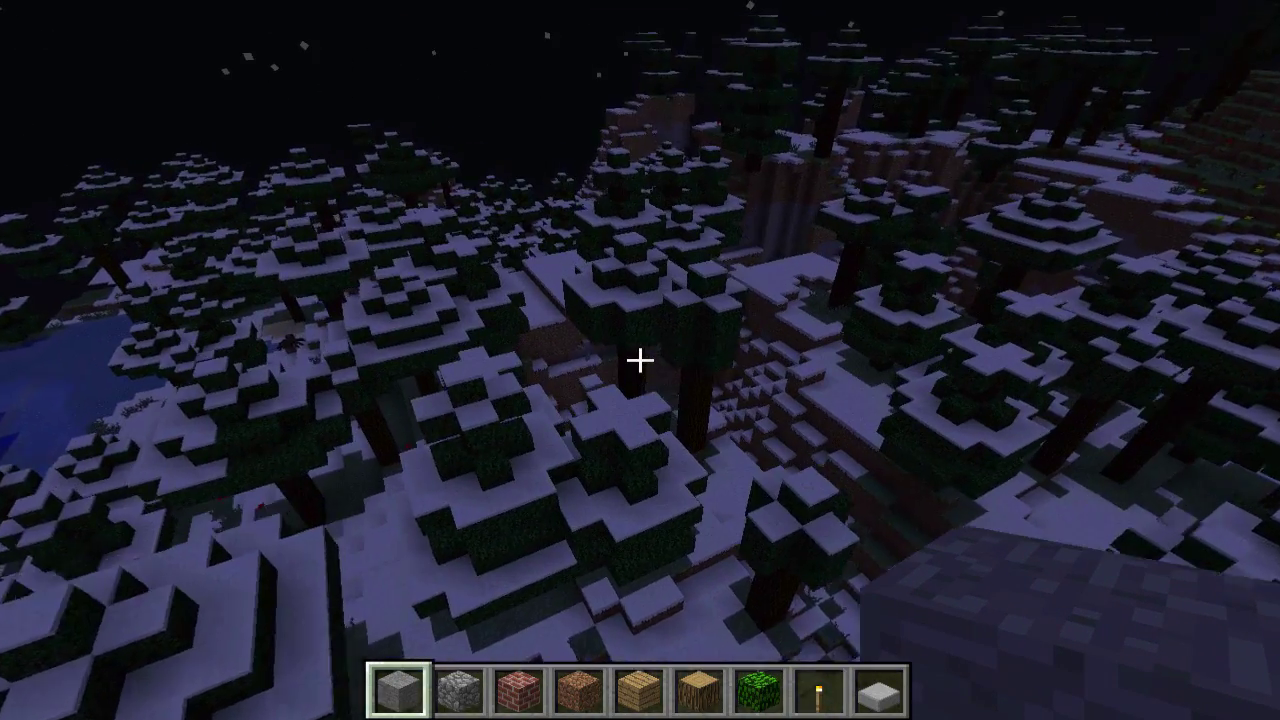
{"action": "key", "text": "w"}
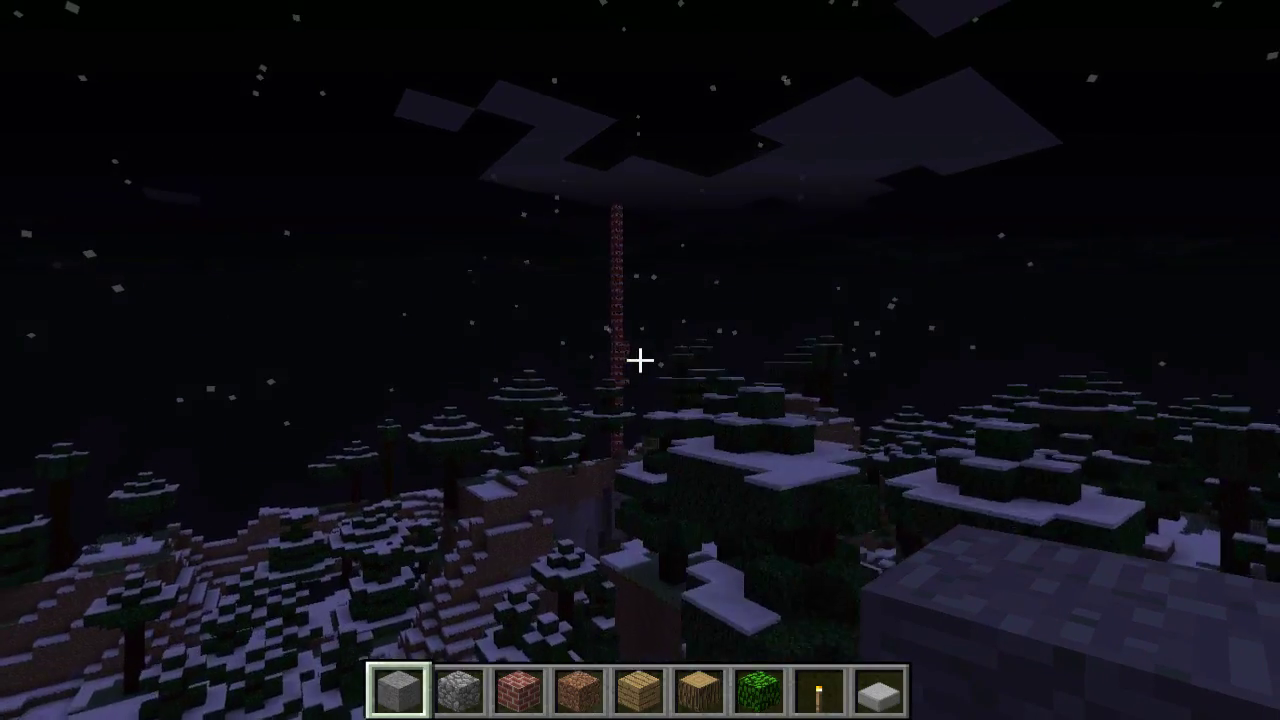
{"action": "key", "text": "w"}
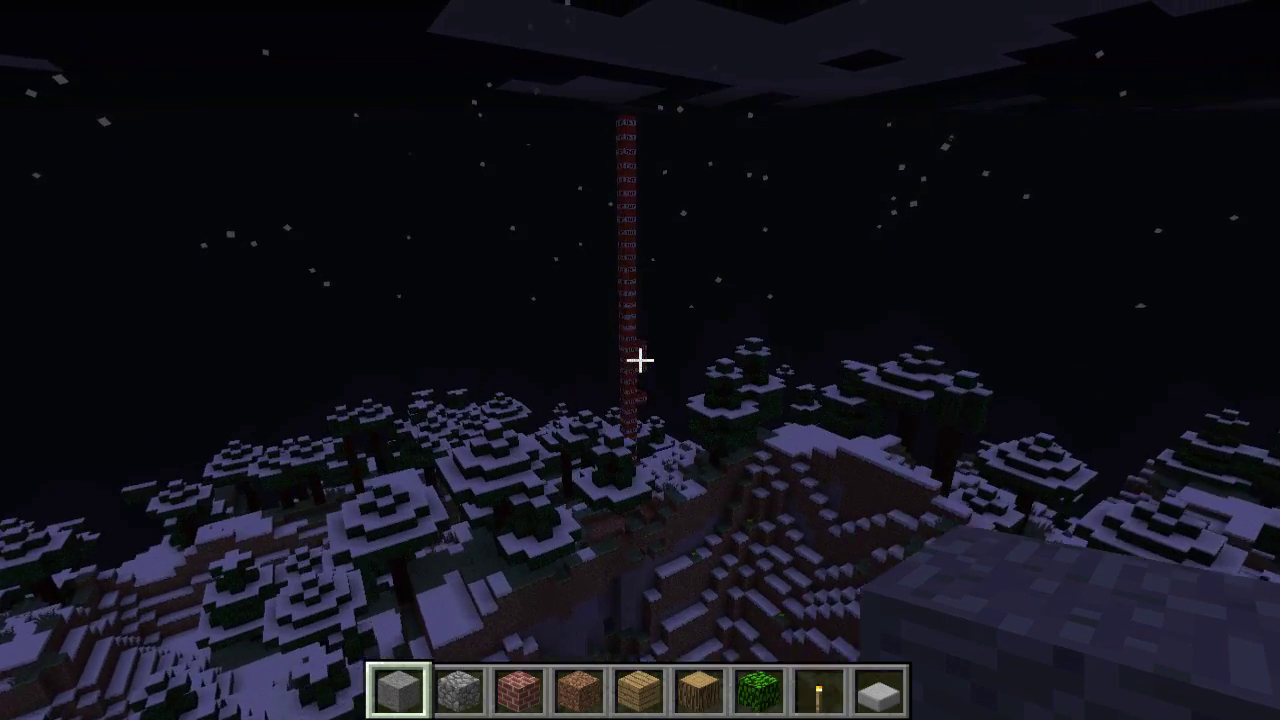
{"action": "key", "text": "w"}
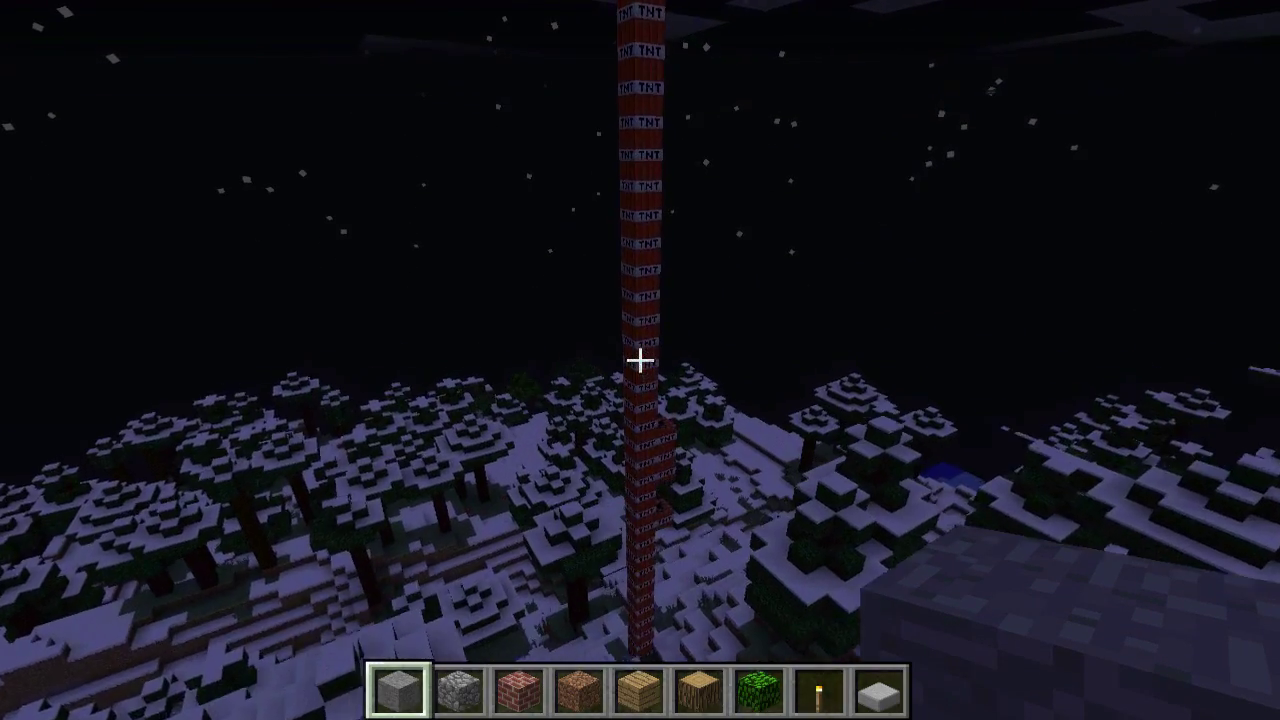
Step: Put flint and steel in the sixth hotbar slot from the creative inventory and hold it
{"action": "key", "text": "e"}
{"action": "scroll", "coordinate": [660, 330], "scroll_direction": "down", "scroll_amount": 5}
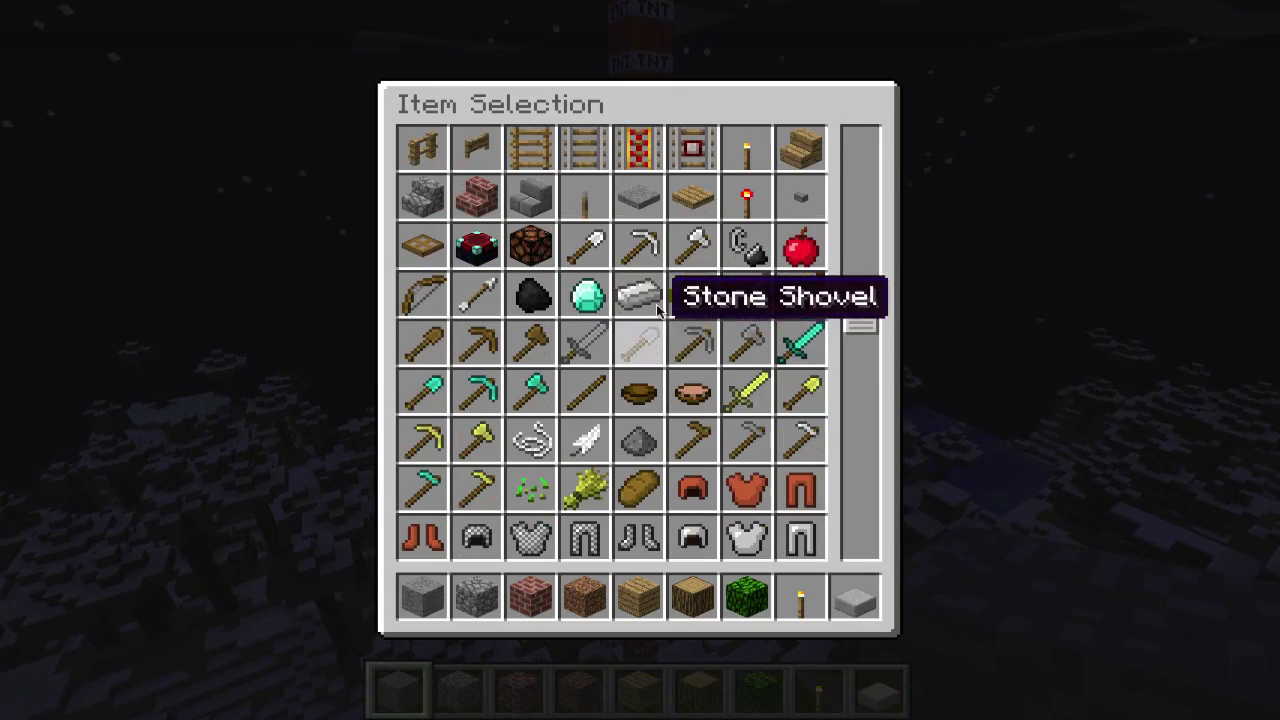
{"action": "left_click", "coordinate": [725, 268]}
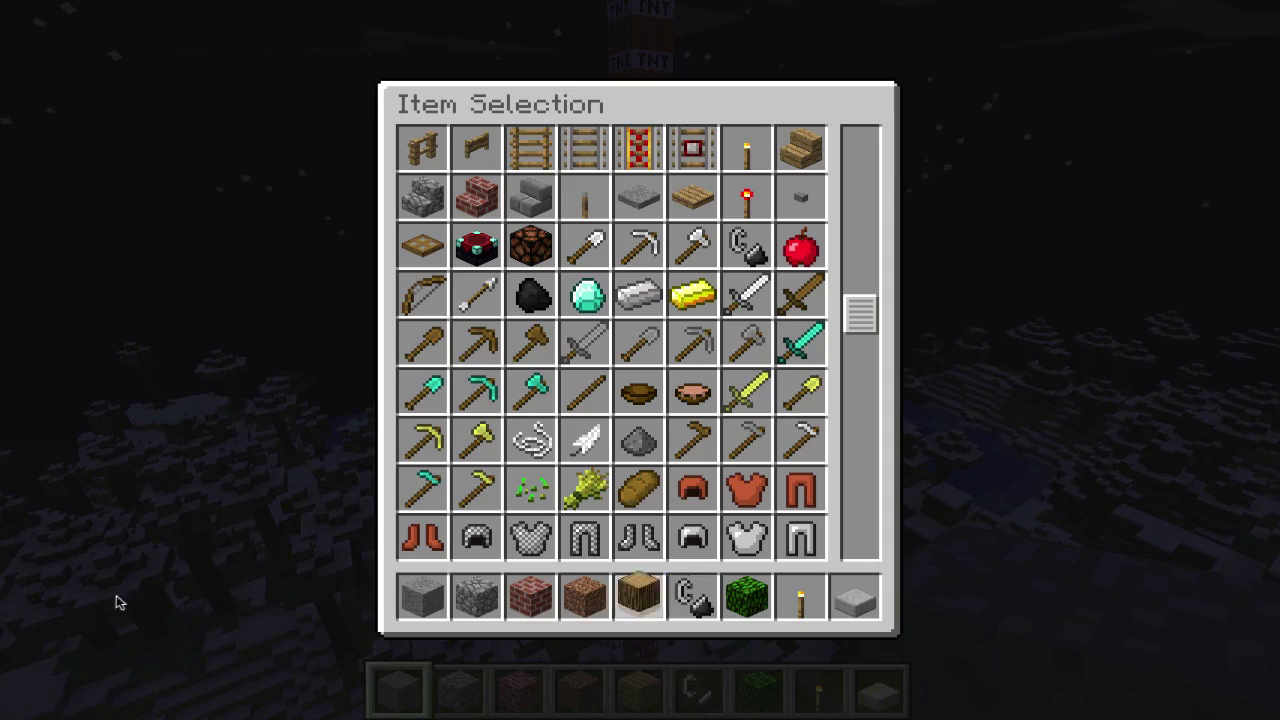
{"action": "key", "text": "e"}
{"action": "scroll", "coordinate": [640, 360], "scroll_direction": "down", "scroll_amount": 2}
{"action": "scroll", "coordinate": [640, 360], "scroll_direction": "up", "scroll_amount": 1}
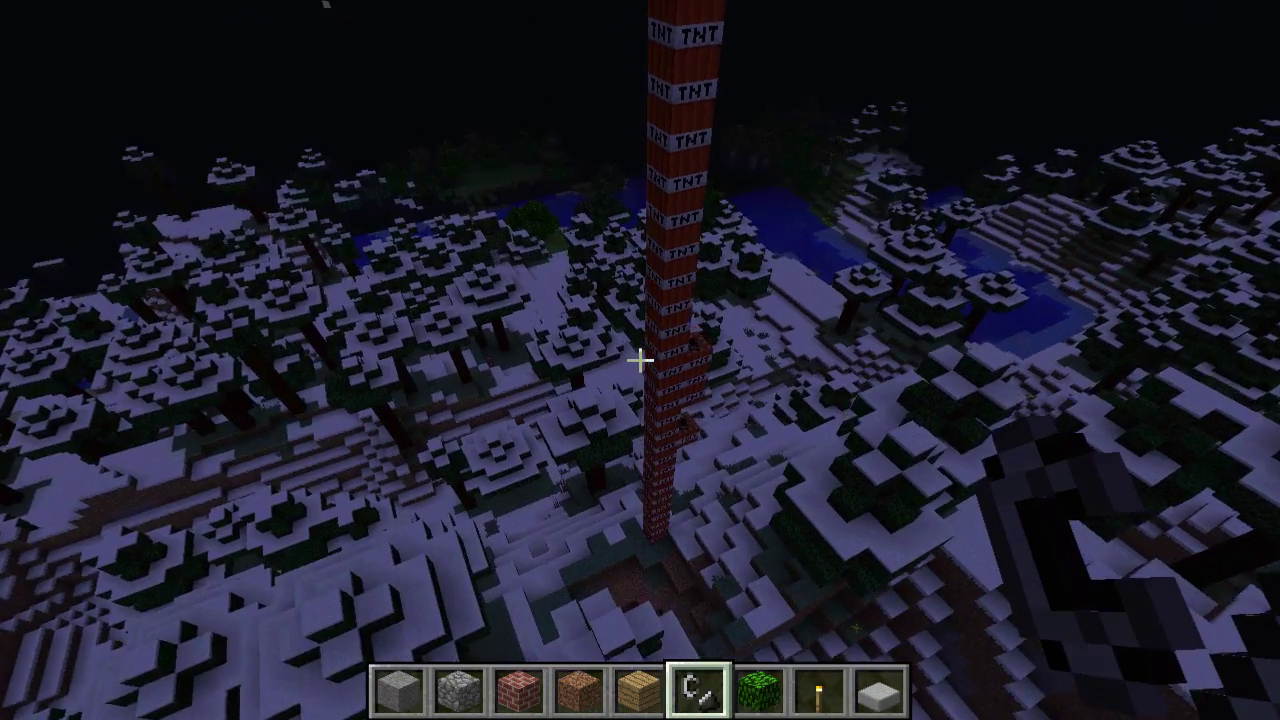
Step: Ignite the TNT tower with the flint and steel, back away from the blast, and fly in to inspect the ground
{"action": "key", "text": "w"}
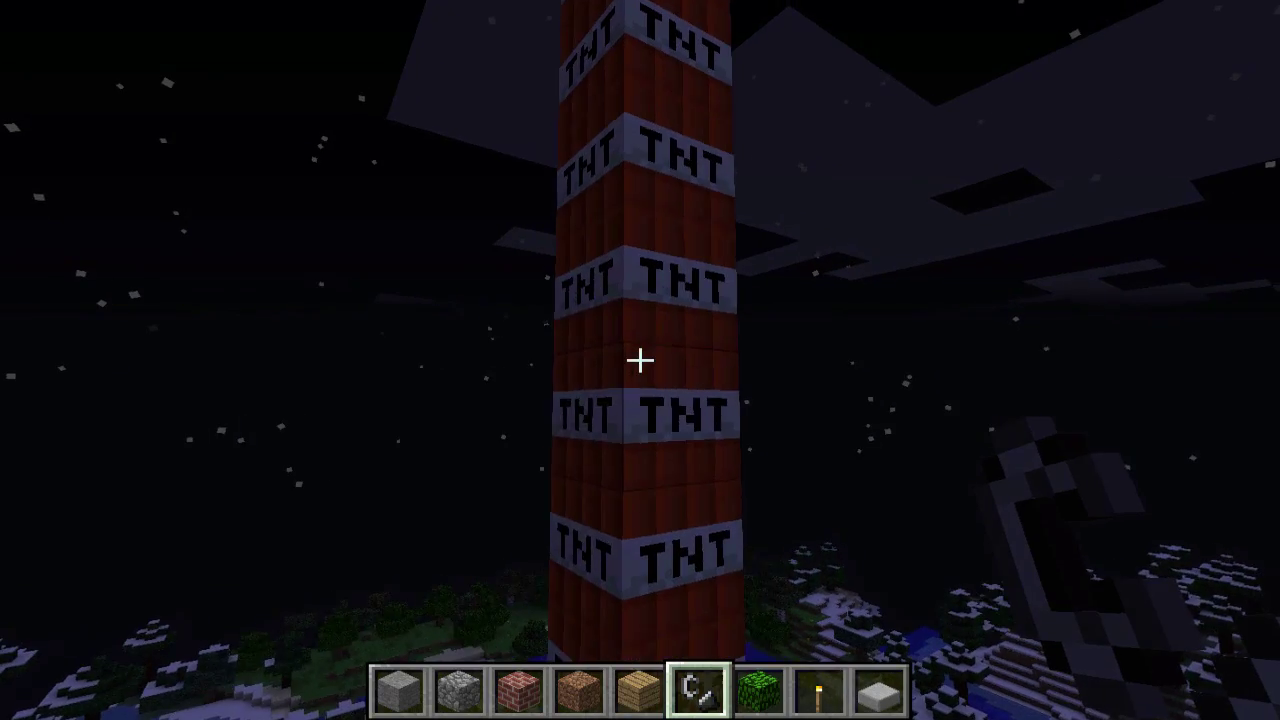
{"action": "right_click", "coordinate": [640, 360]}
{"action": "key", "text": "s"}
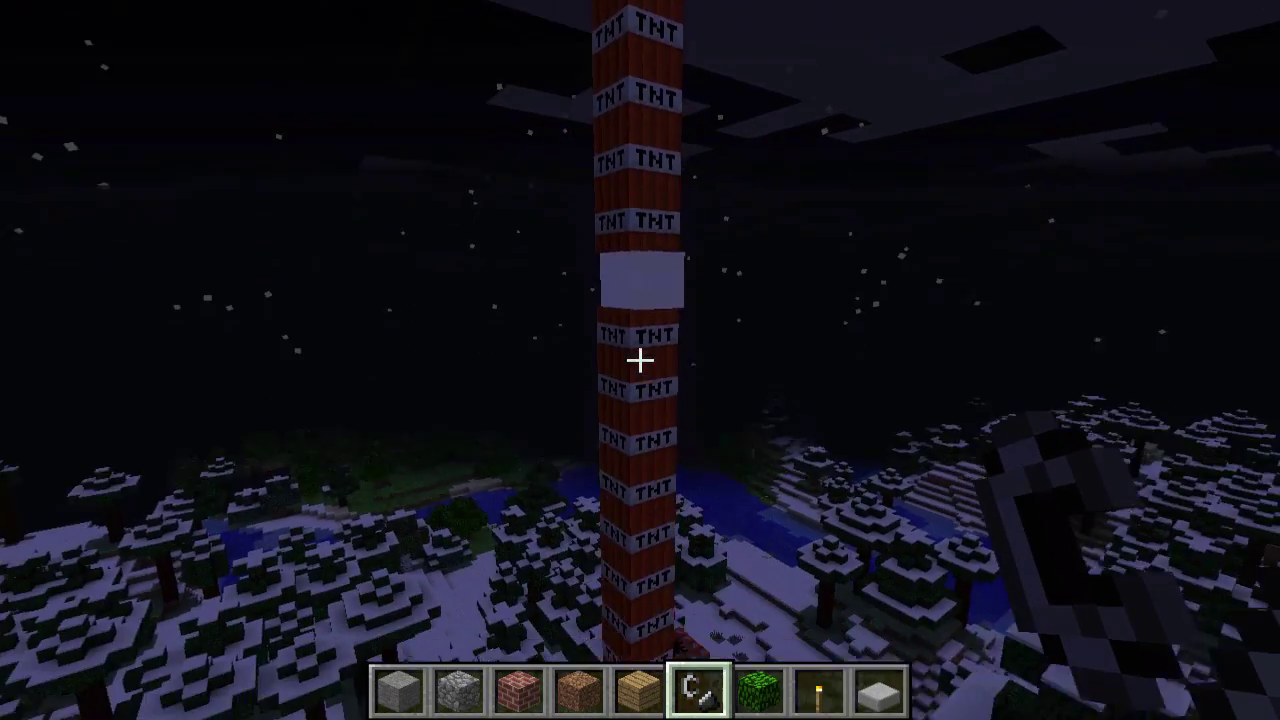
{"action": "key", "text": "s"}
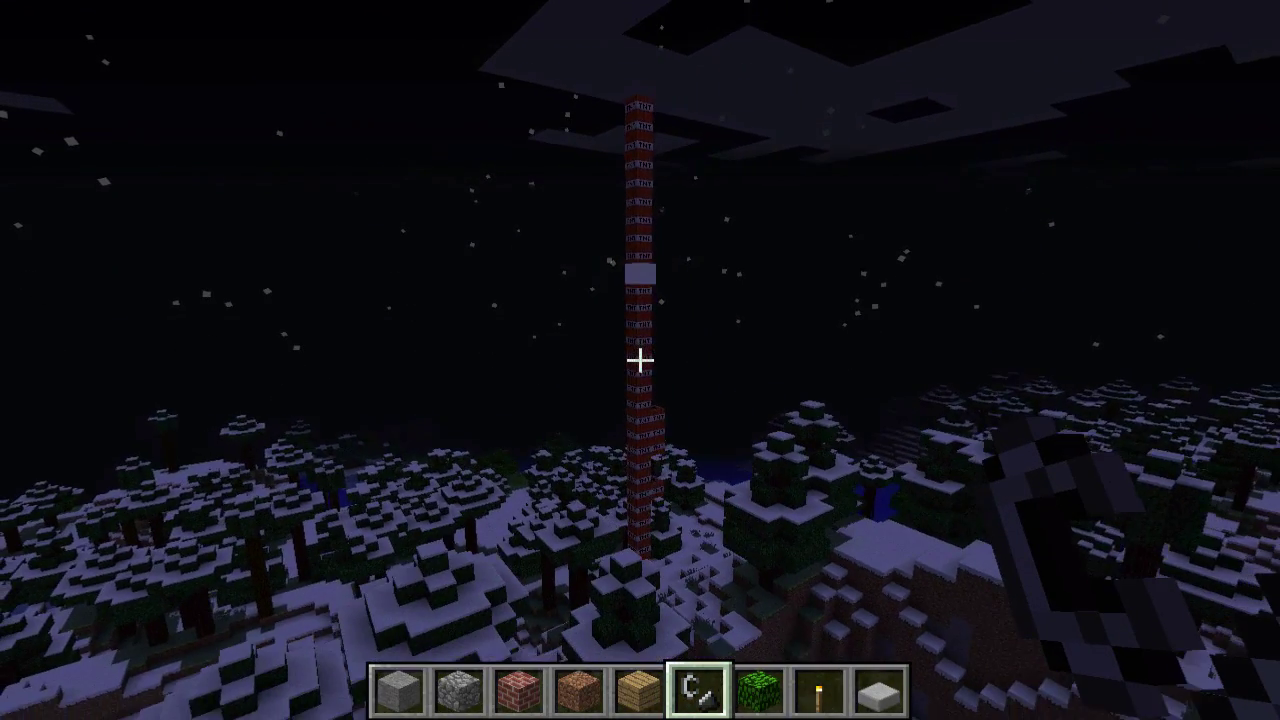
{"action": "key", "text": "s"}
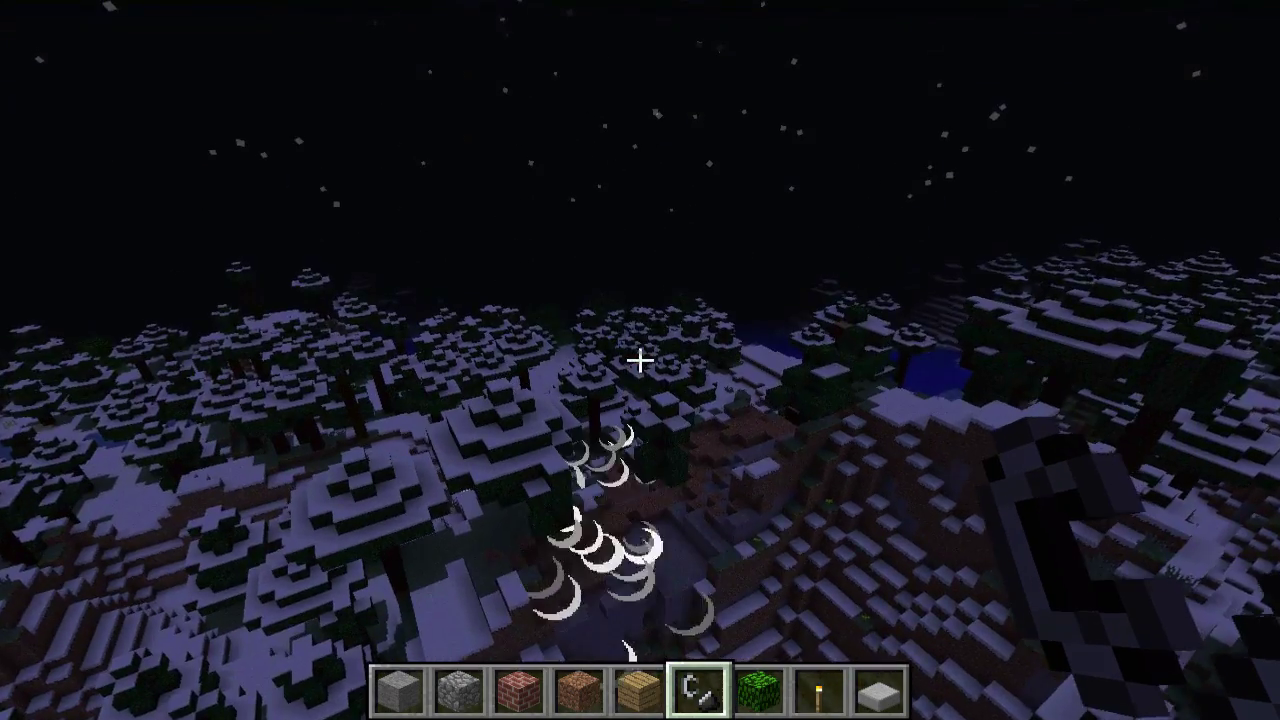
{"action": "key", "text": "w"}
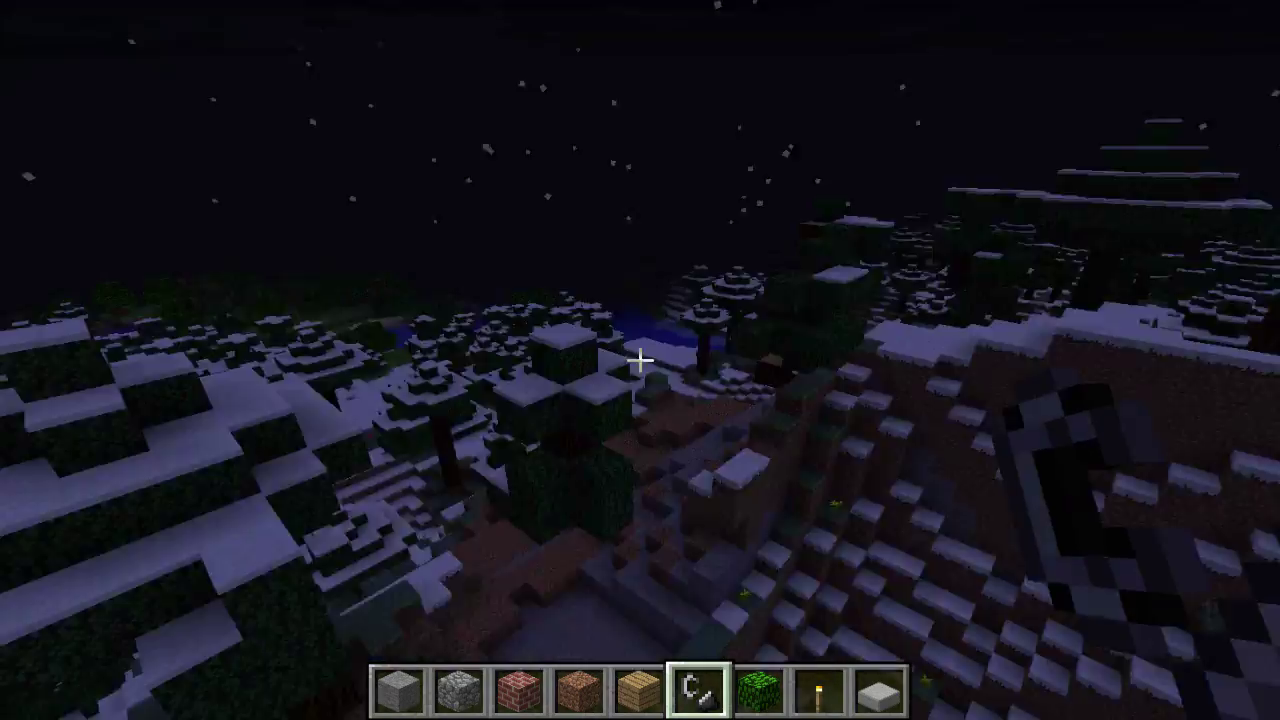
{"action": "key", "text": "w"}
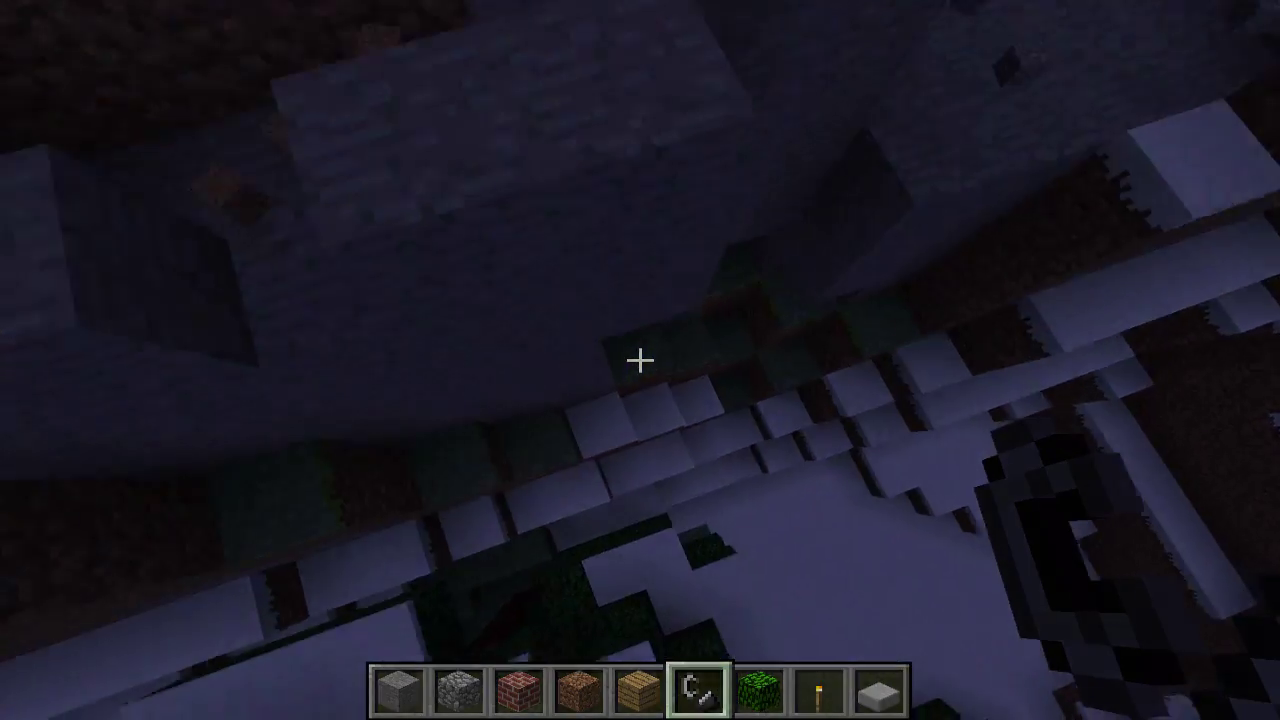